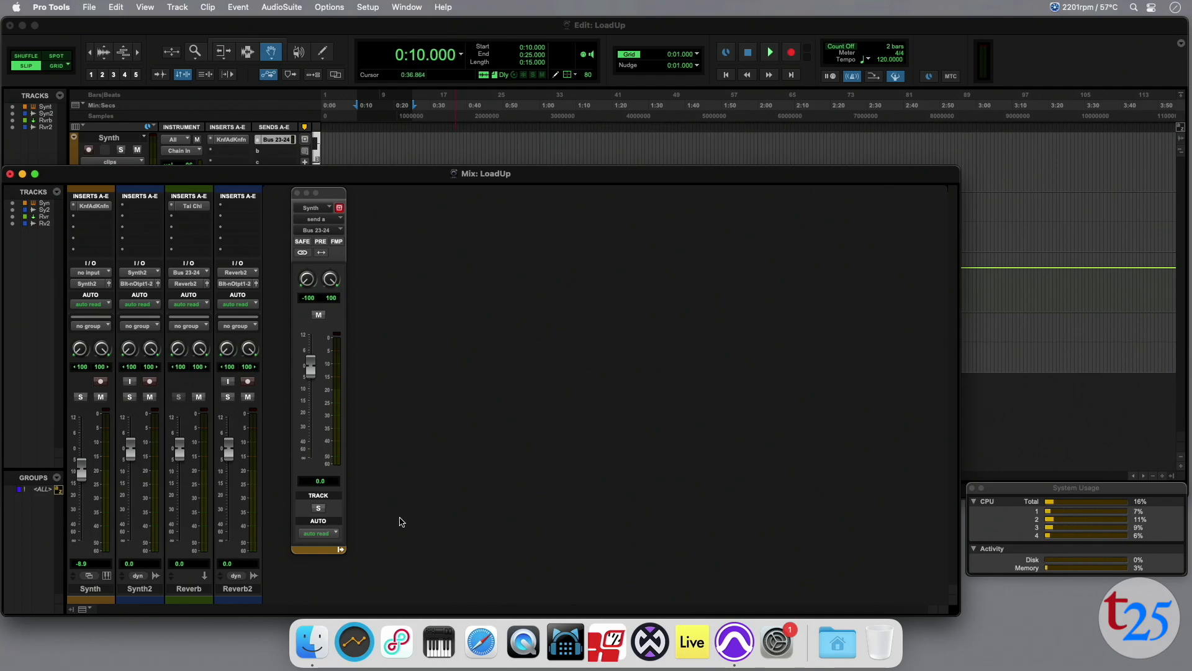
Inspect the settings of the Knifonium instrument on the Synth track and the Tai Chi reverb on the Reverb track.
left_click(91, 207)
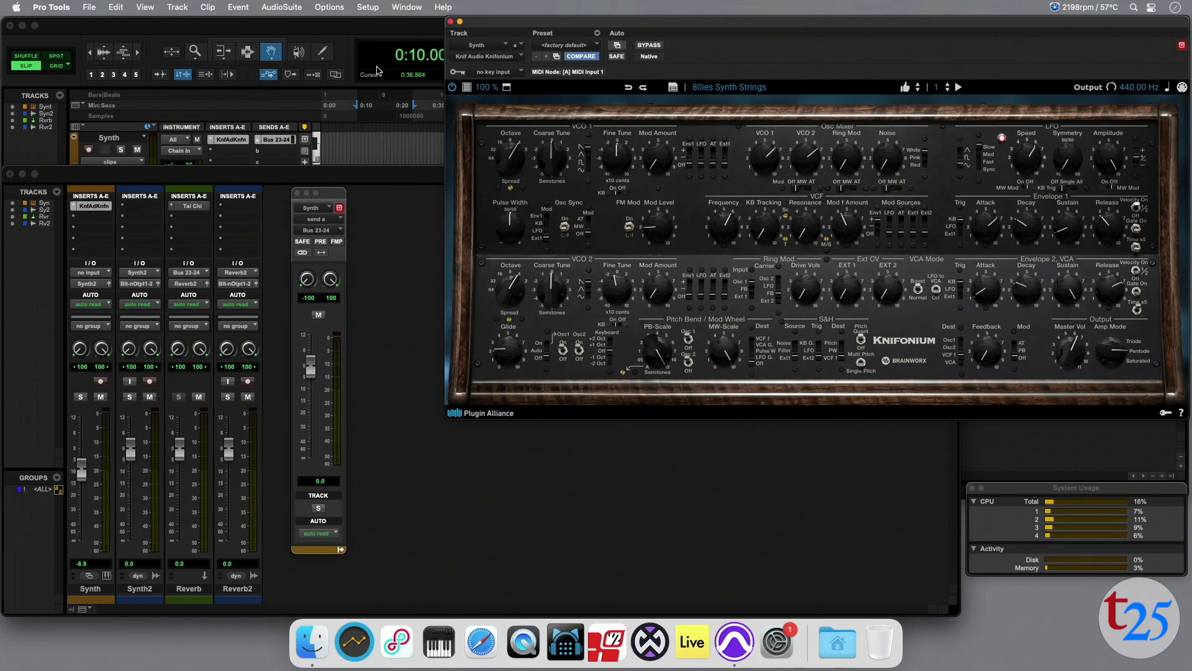
left_click(450, 23)
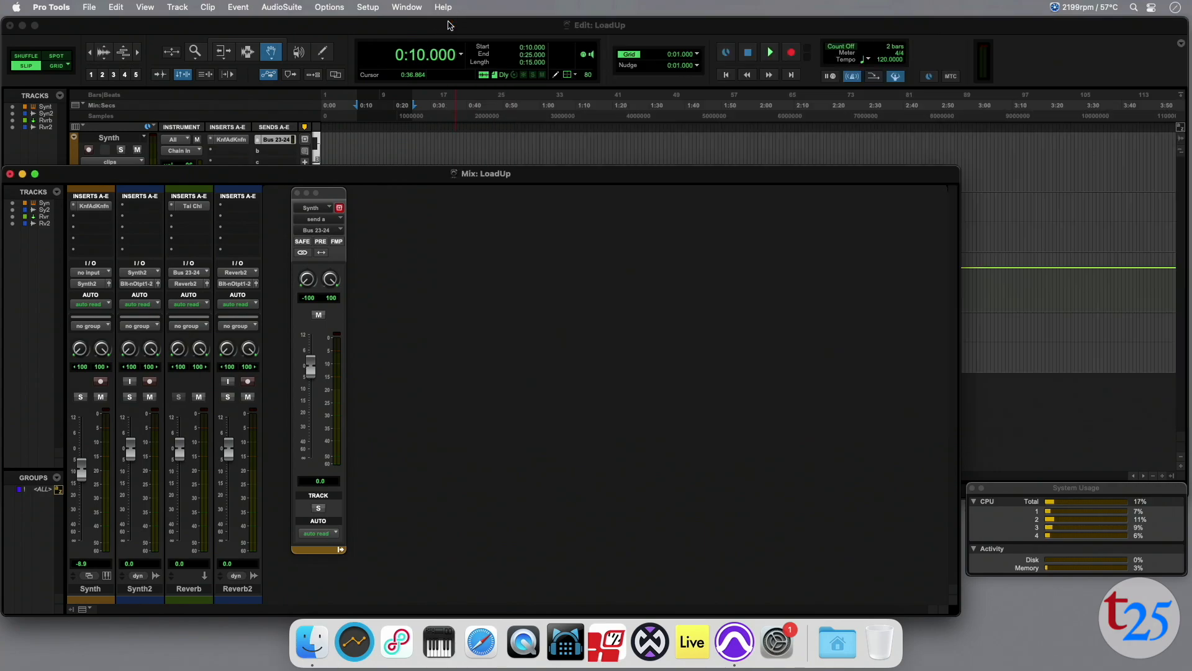
left_click(190, 208)
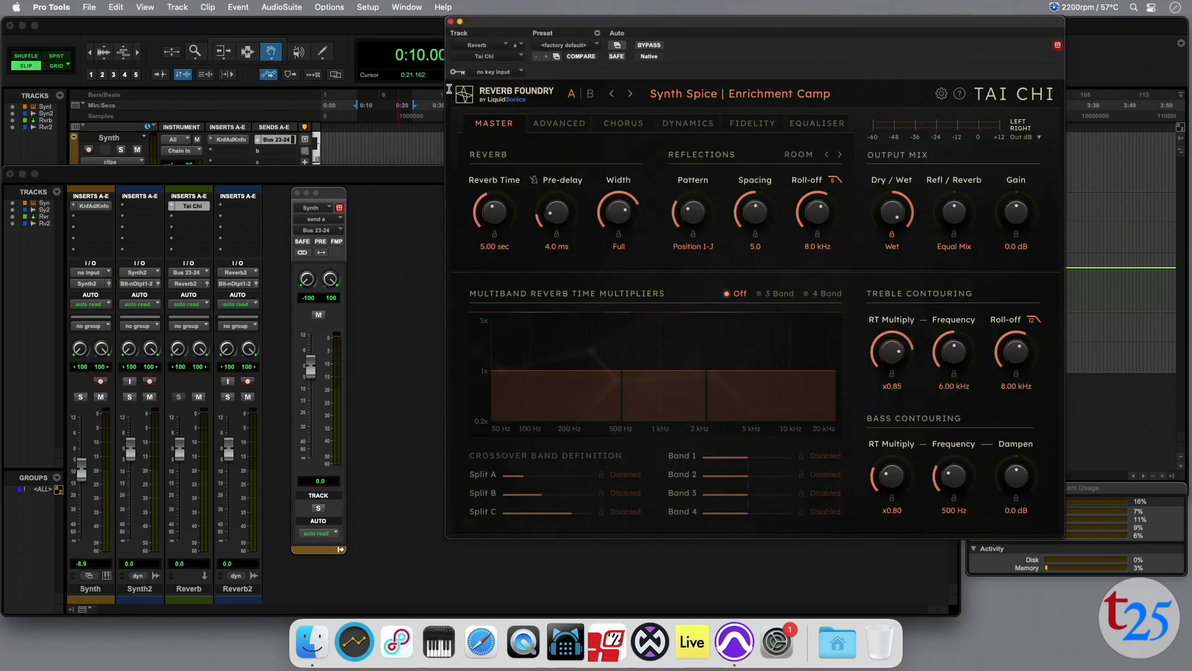
left_click(451, 21)
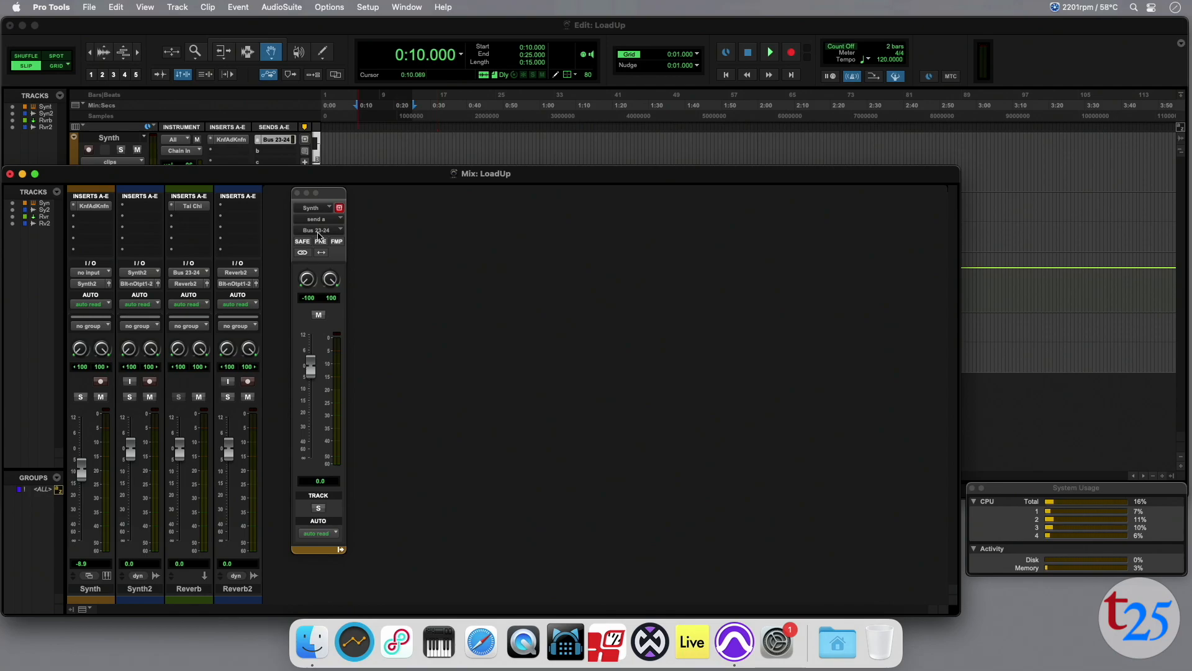
Record-enable the Synth, Synth2 and Reverb2 tracks and record them from 0:10 to 0:25.
left_click(101, 381)
left_click(149, 384)
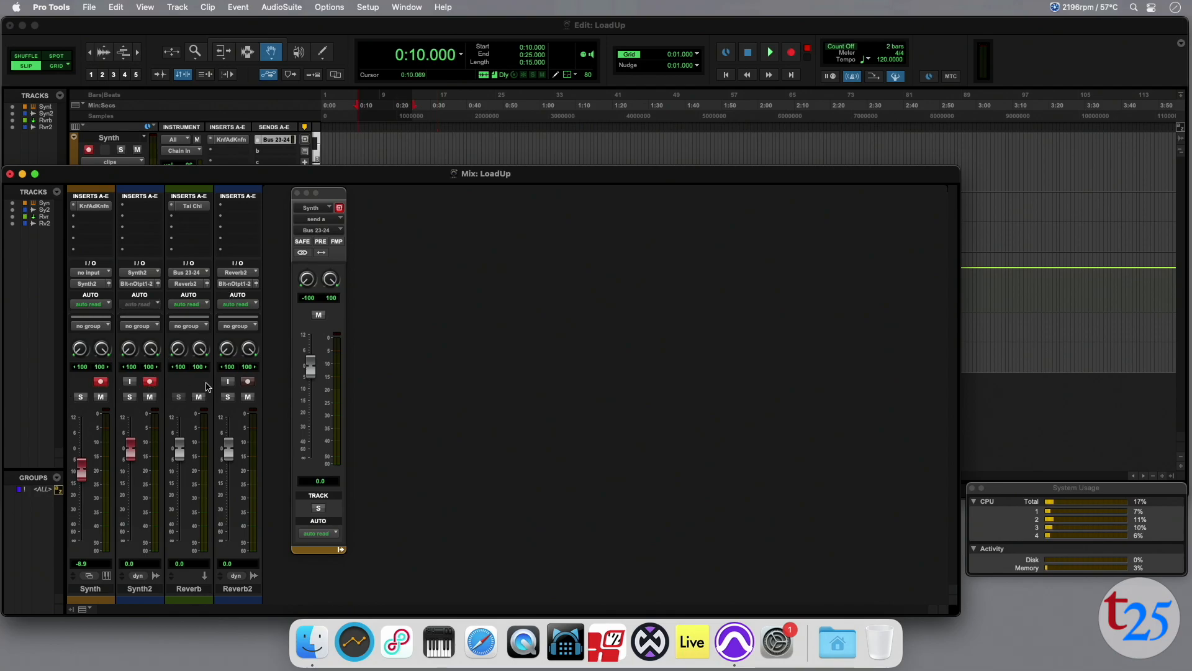
left_click(249, 382)
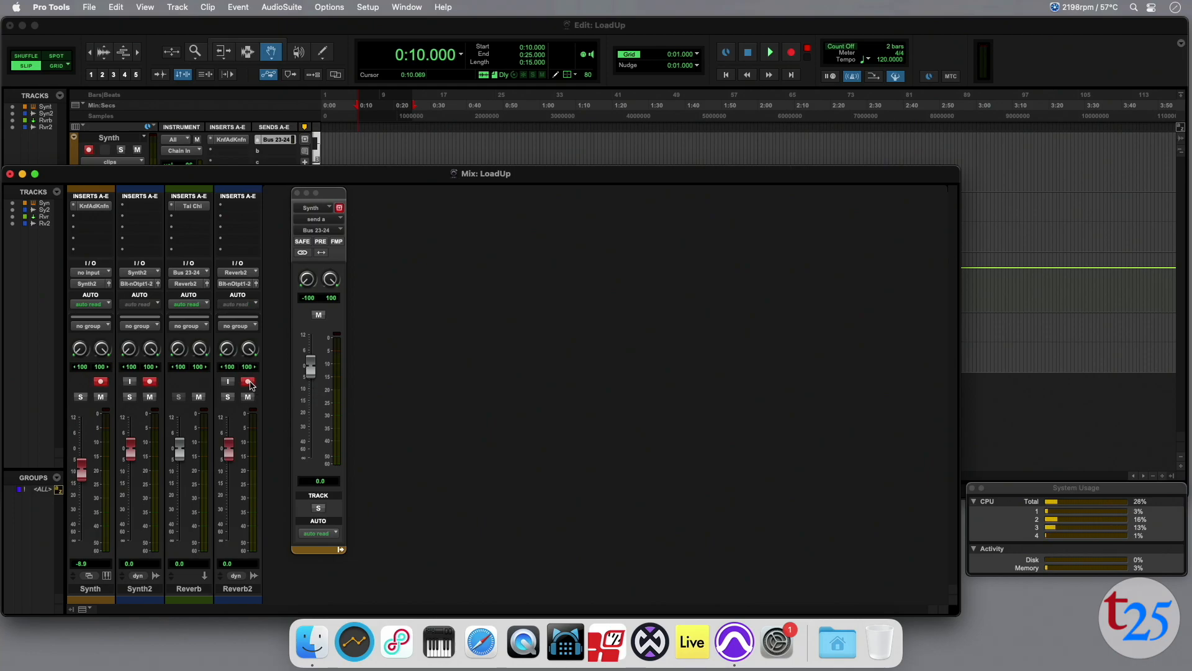
left_click(792, 53)
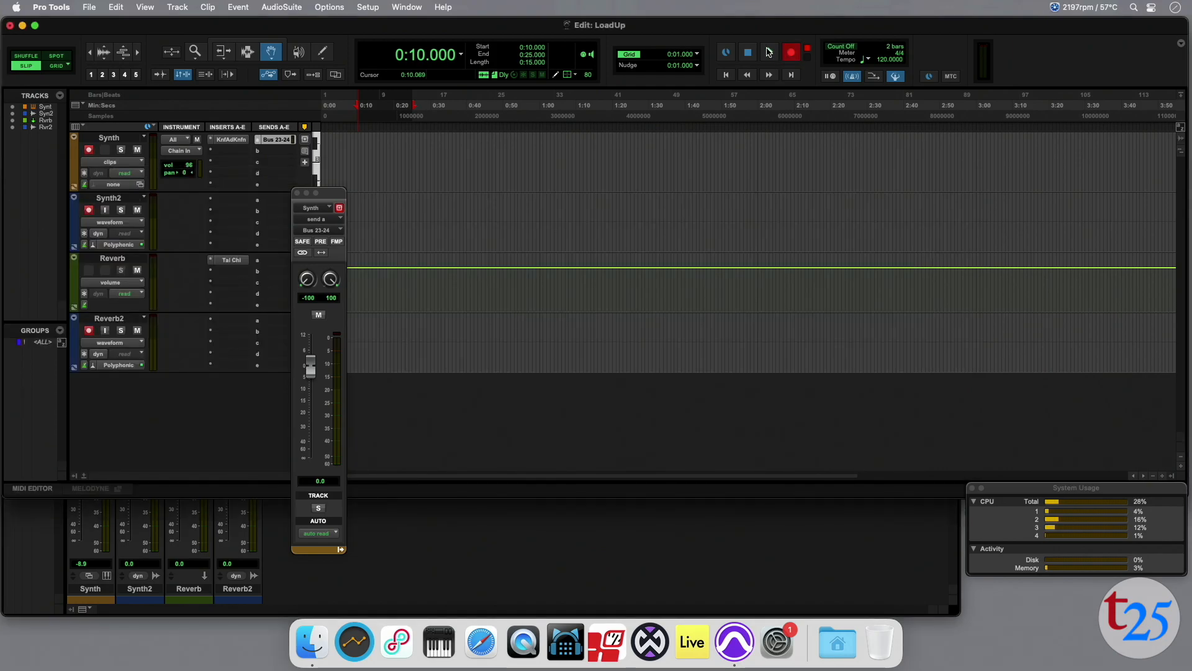
left_click(769, 52)
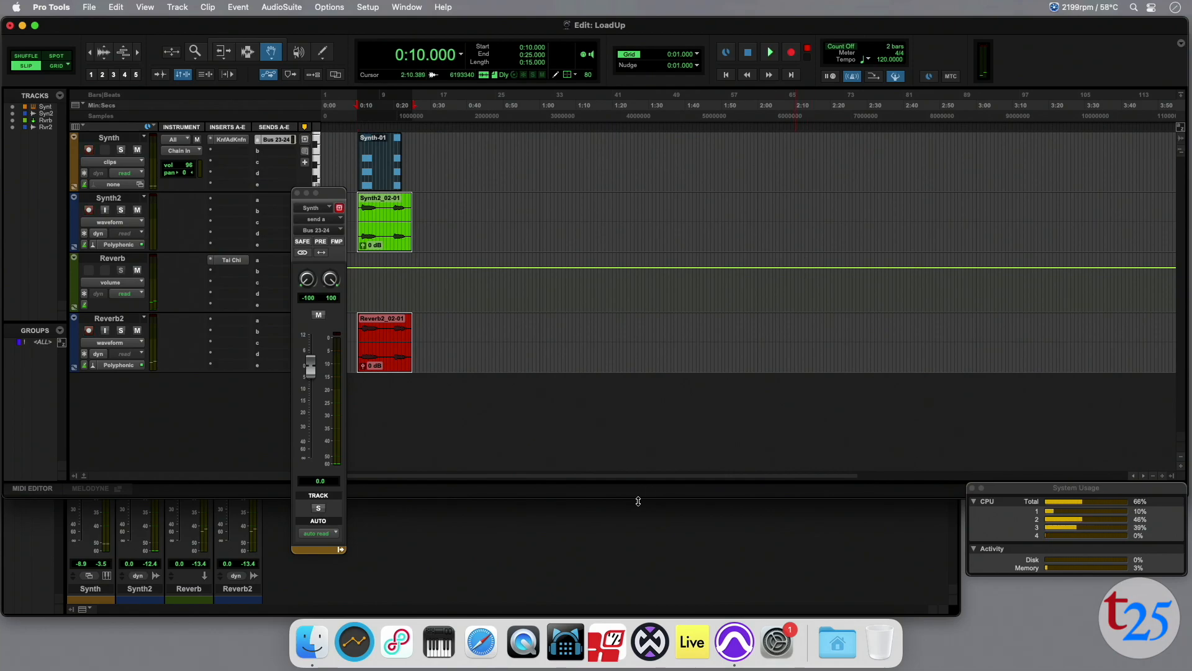
Delete the Synth and Reverb tracks in the mixer, then play back the recorded Synth2 and Reverb2 audio.
key("super+equal")
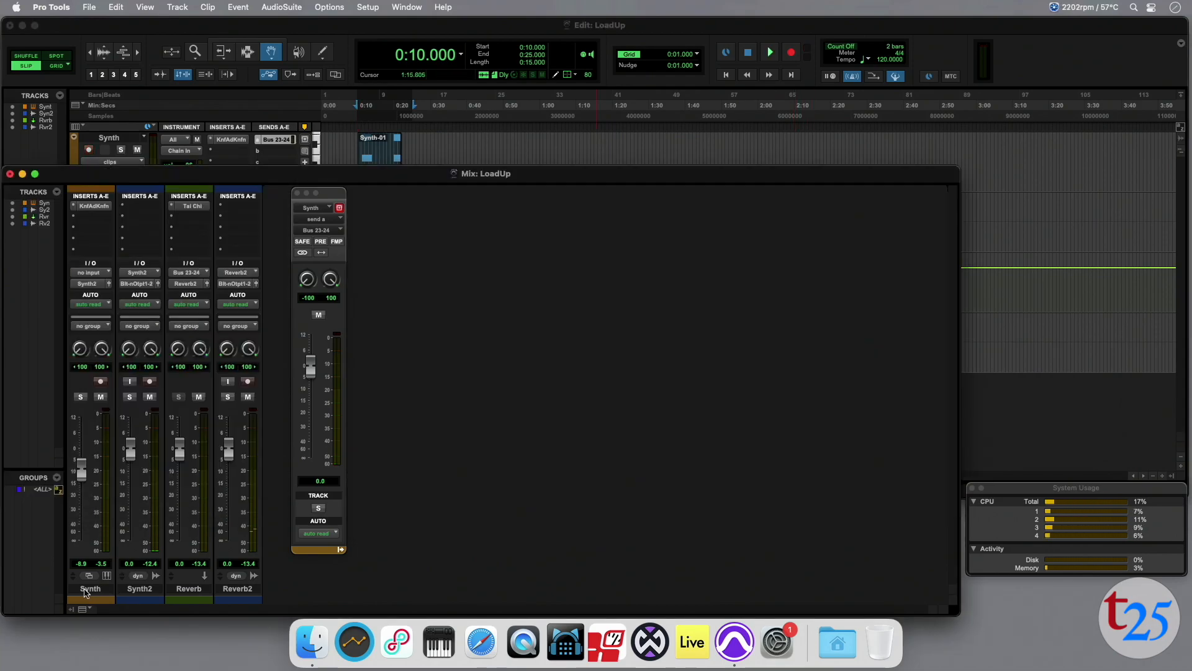
right_click(91, 593)
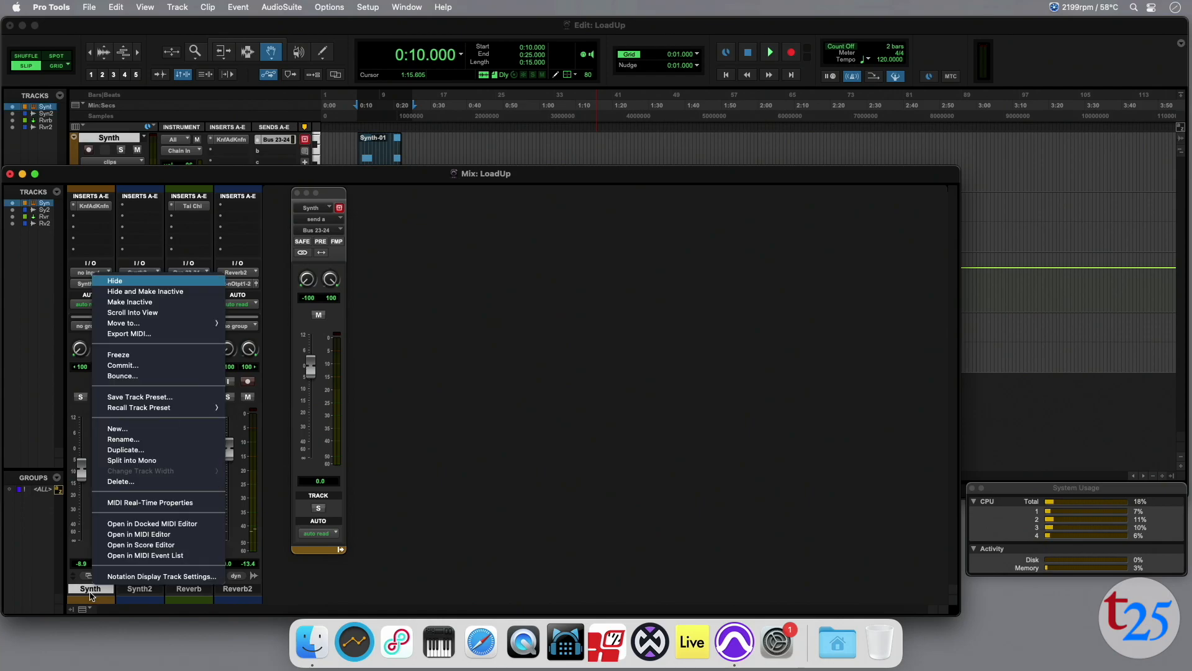
left_click(147, 483)
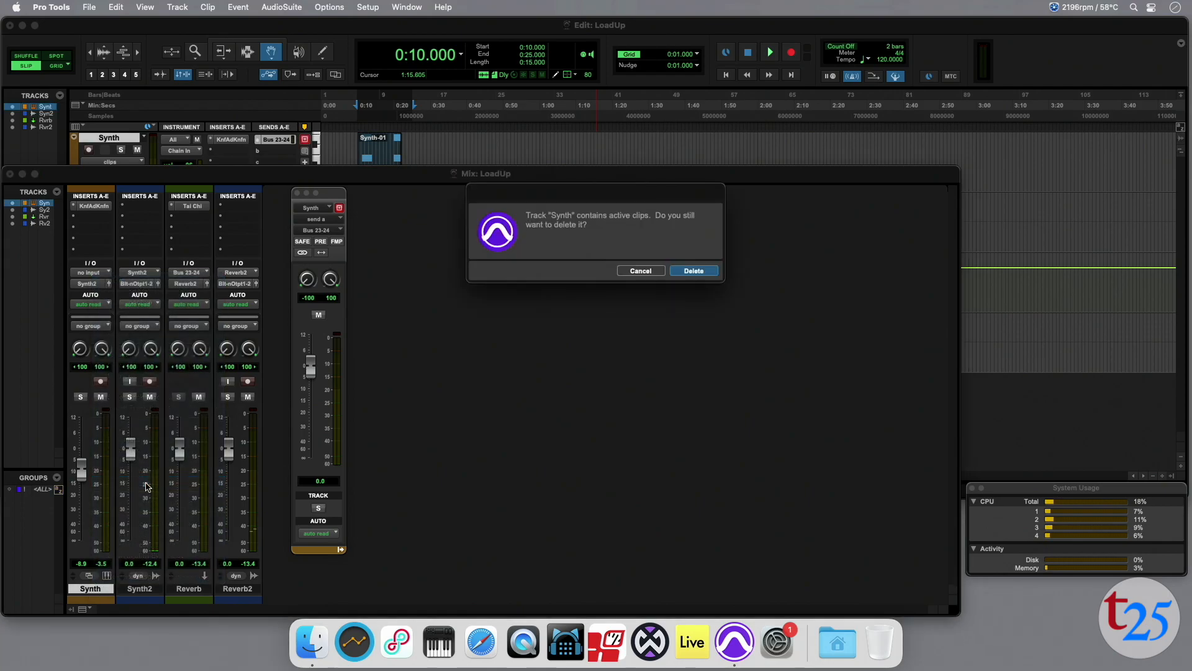
left_click(692, 272)
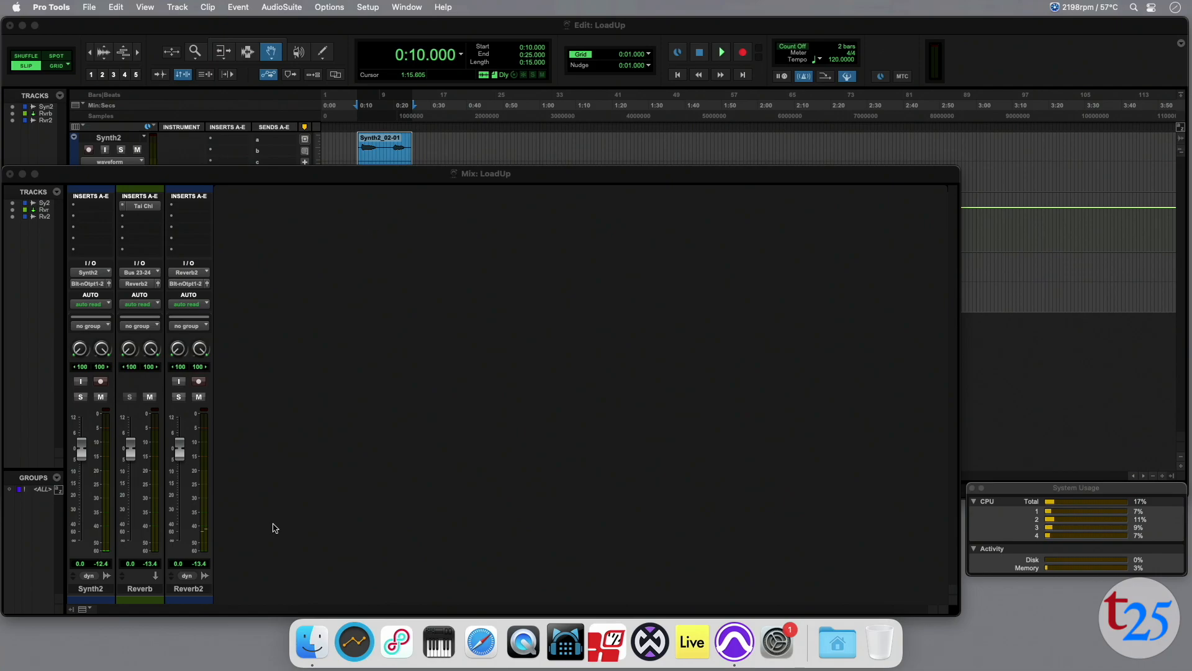
left_click(142, 590)
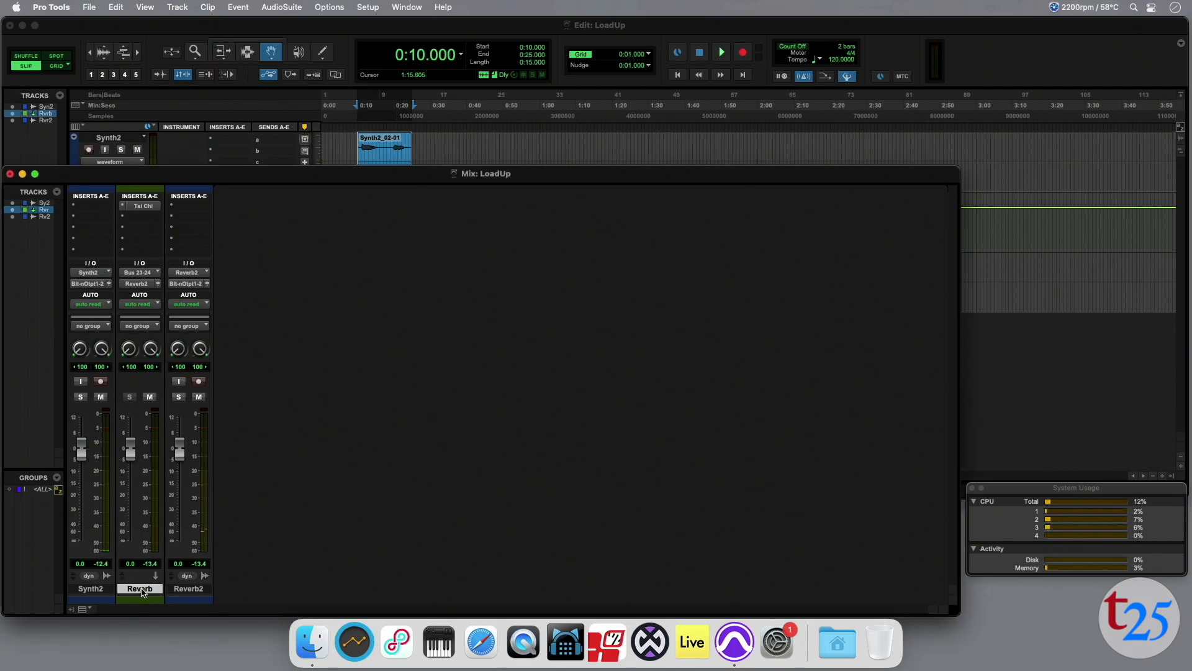
right_click(142, 591)
left_click(157, 578)
key("space")
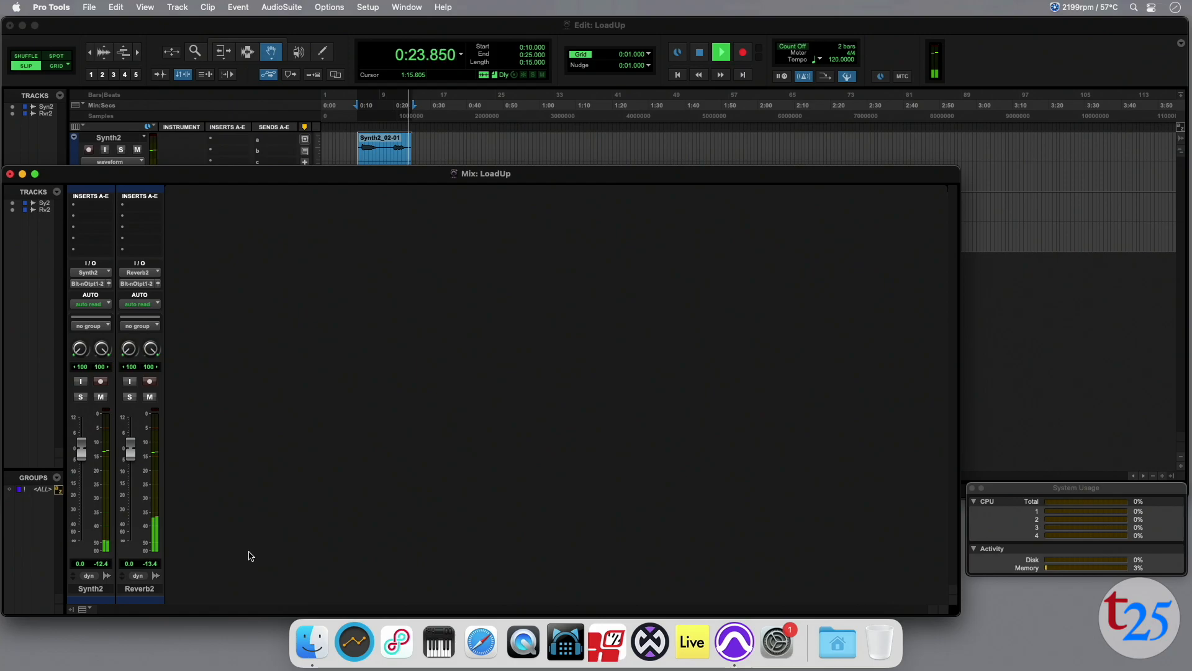
key("space")
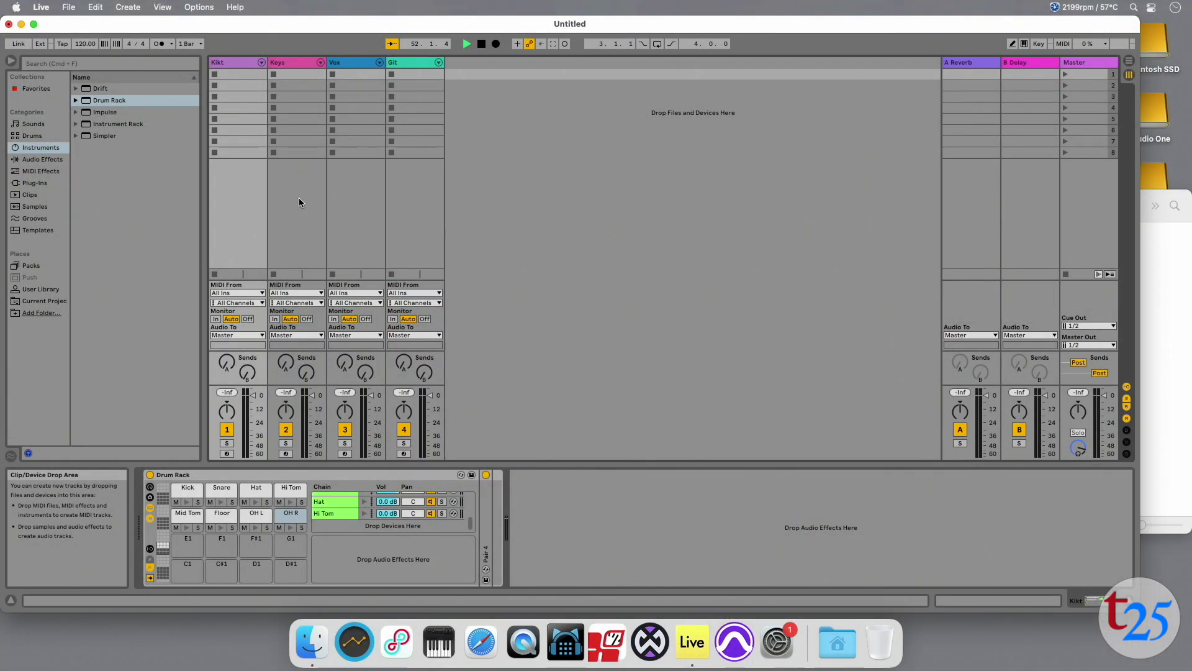
In Ableton Live, unfold the Drum Rack chains of the Kikt, Keys, Vox and Git tracks in the mixer.
left_click(300, 198)
left_click(361, 196)
left_click(413, 196)
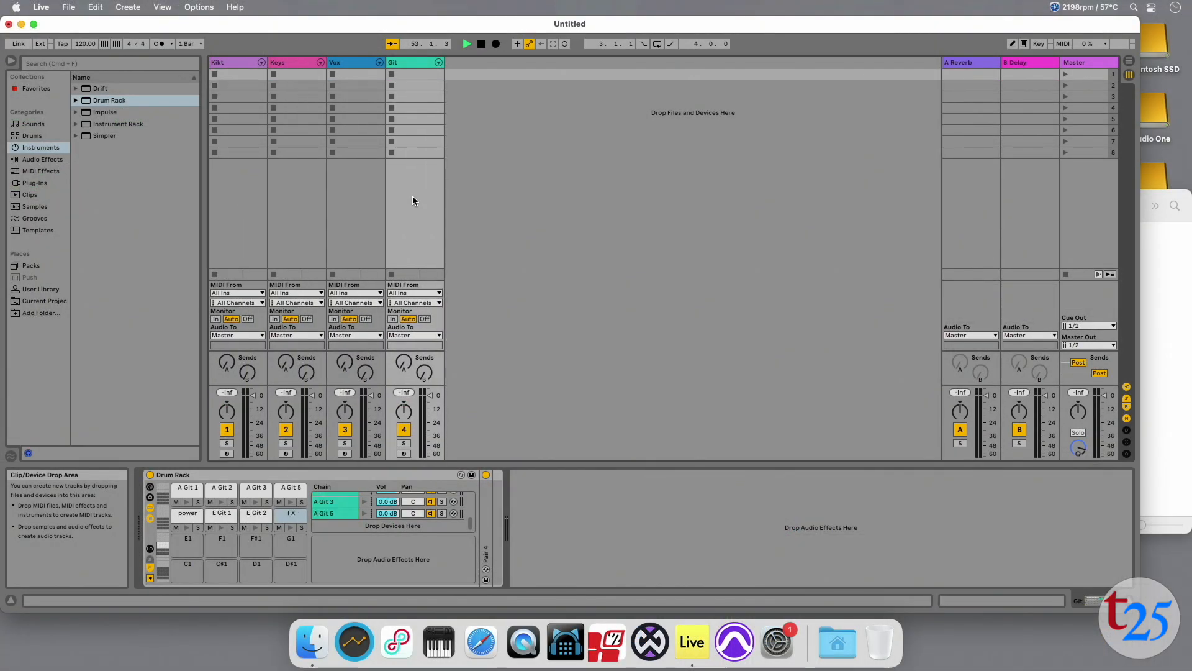
left_click(261, 64)
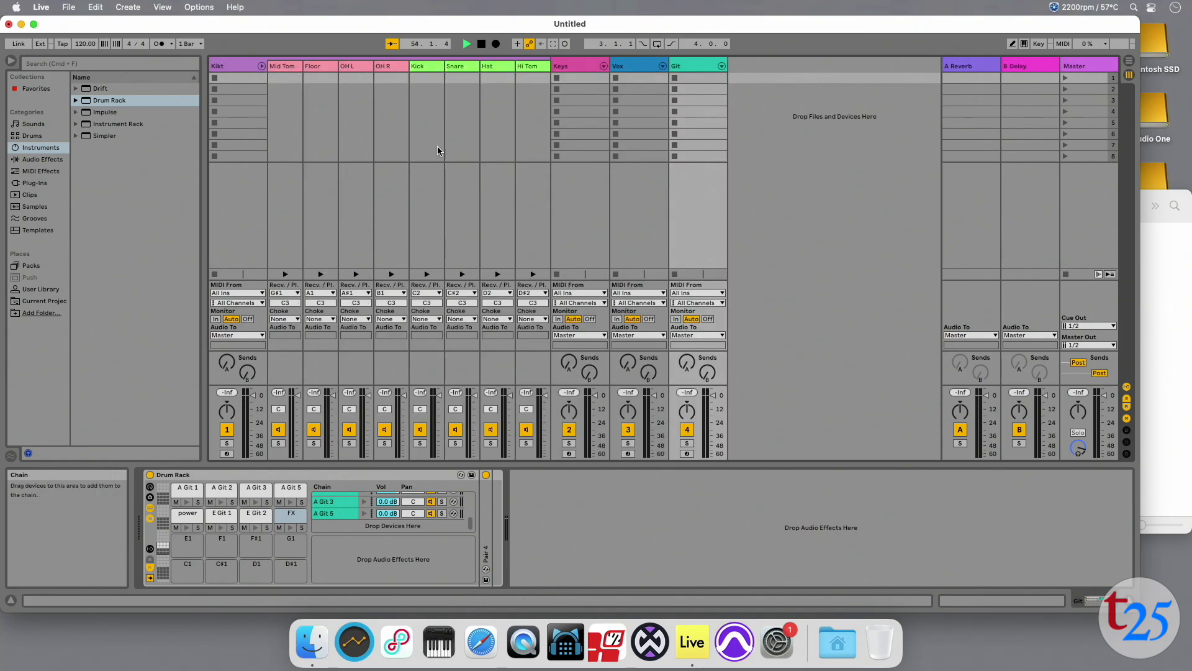
left_click(604, 66)
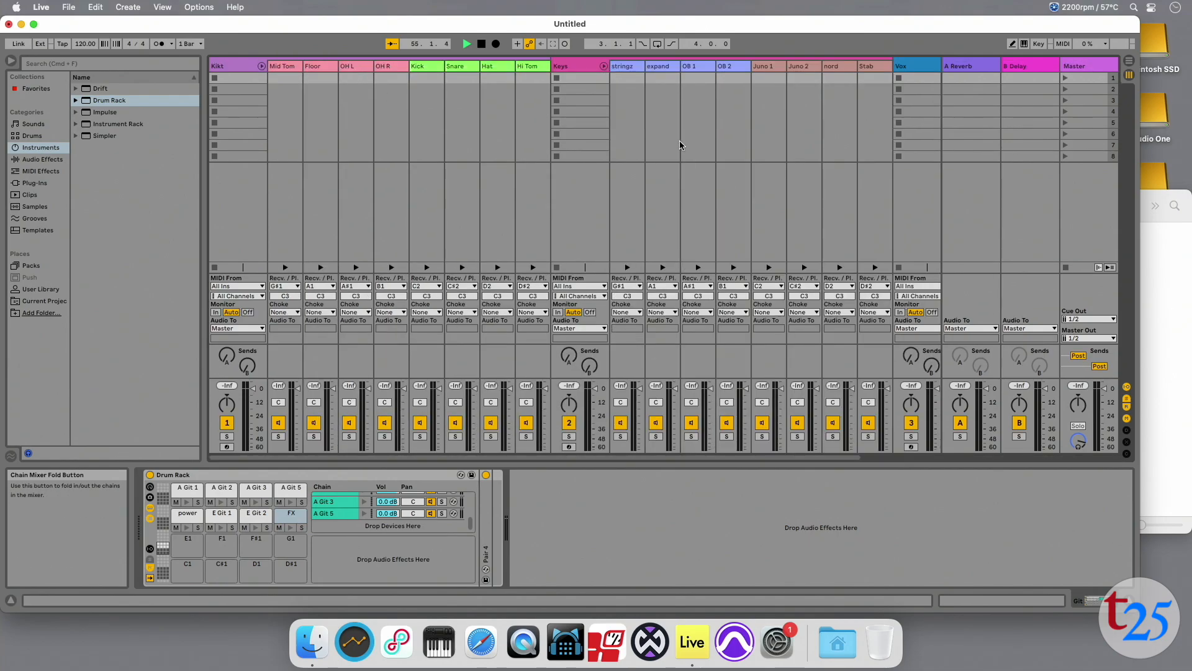
scroll(679, 140, "right", 3)
left_click(832, 65)
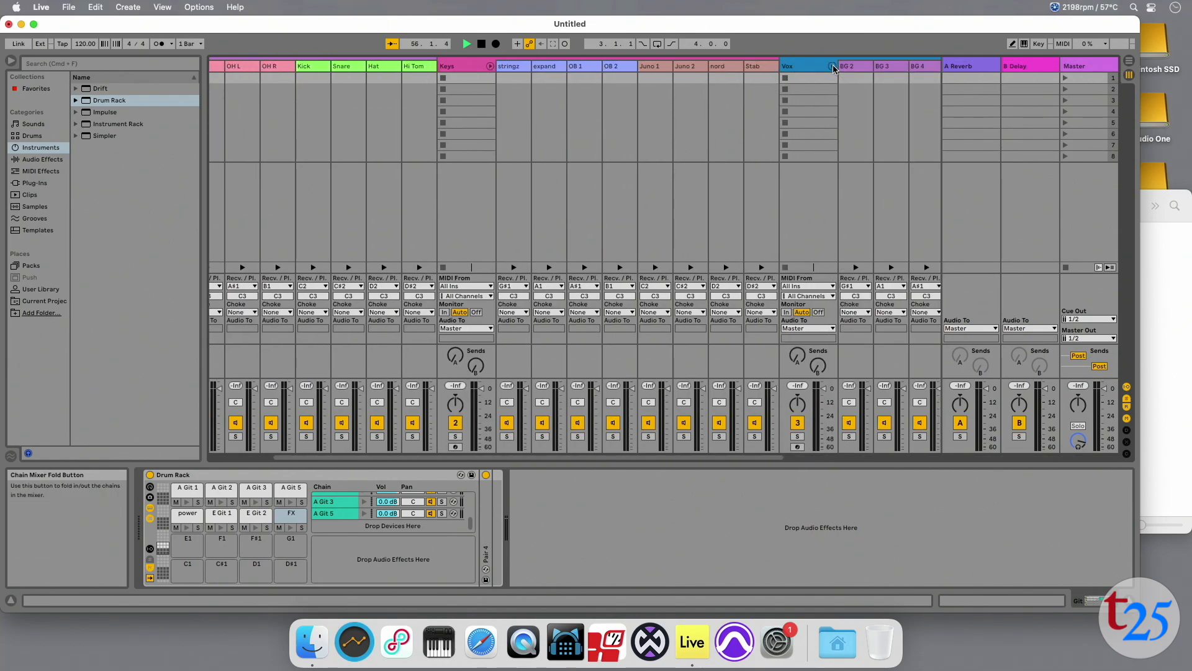
scroll(810, 154, "right", 4)
left_click(891, 66)
scroll(850, 194, "right", 2)
scroll(848, 189, "right", 4)
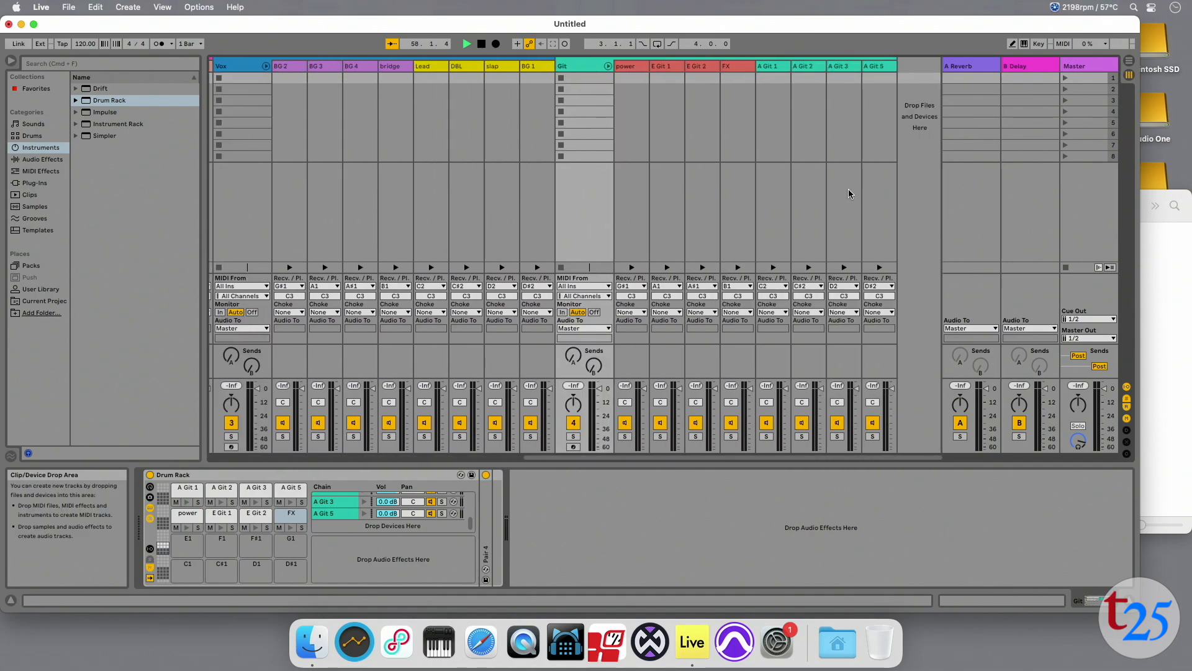
Add two Utility audio effects as return chains in the Kikt track's Drum Rack.
scroll(577, 207, "left", 10)
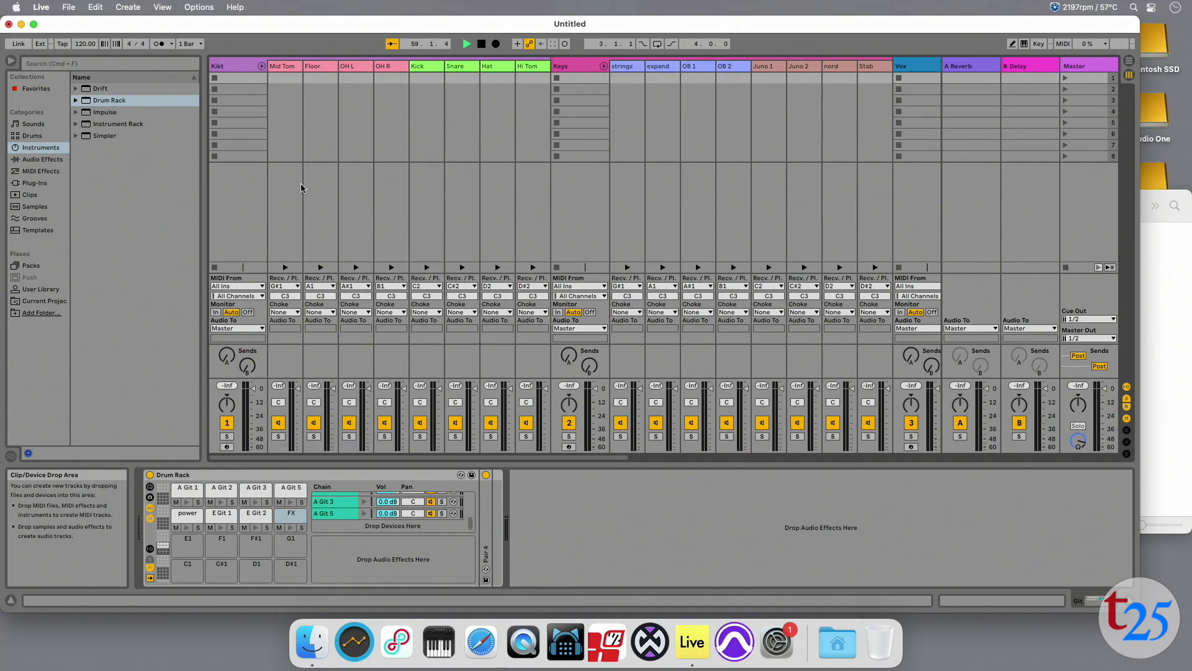
left_click(244, 214)
left_click(42, 159)
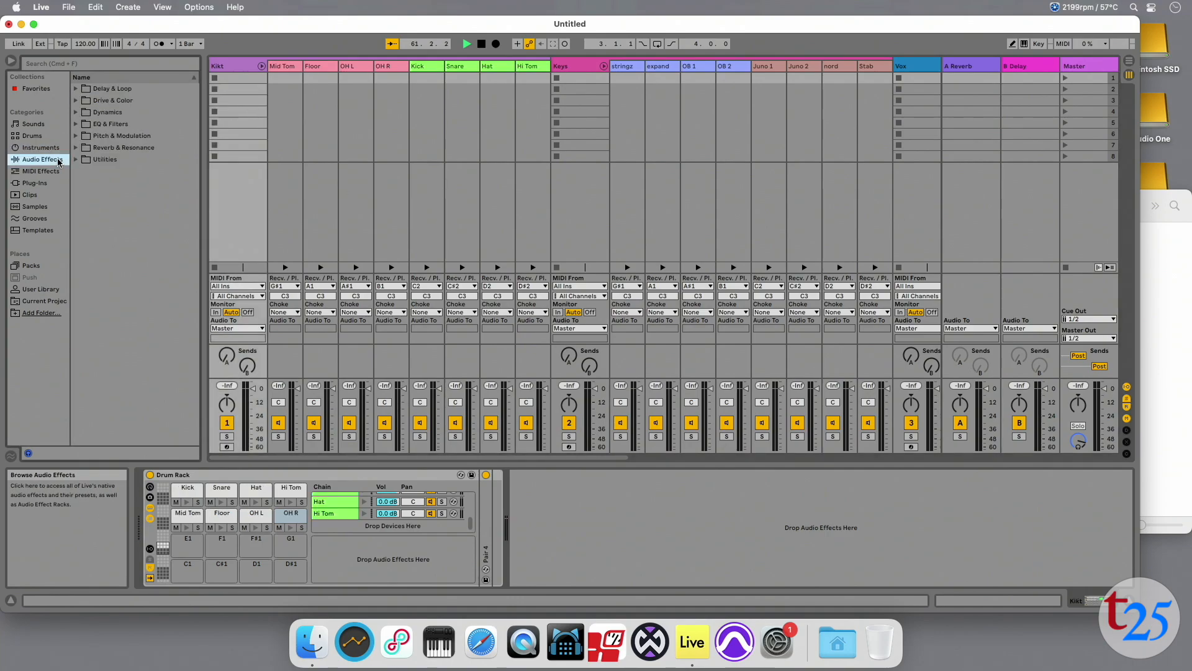
left_click(78, 159)
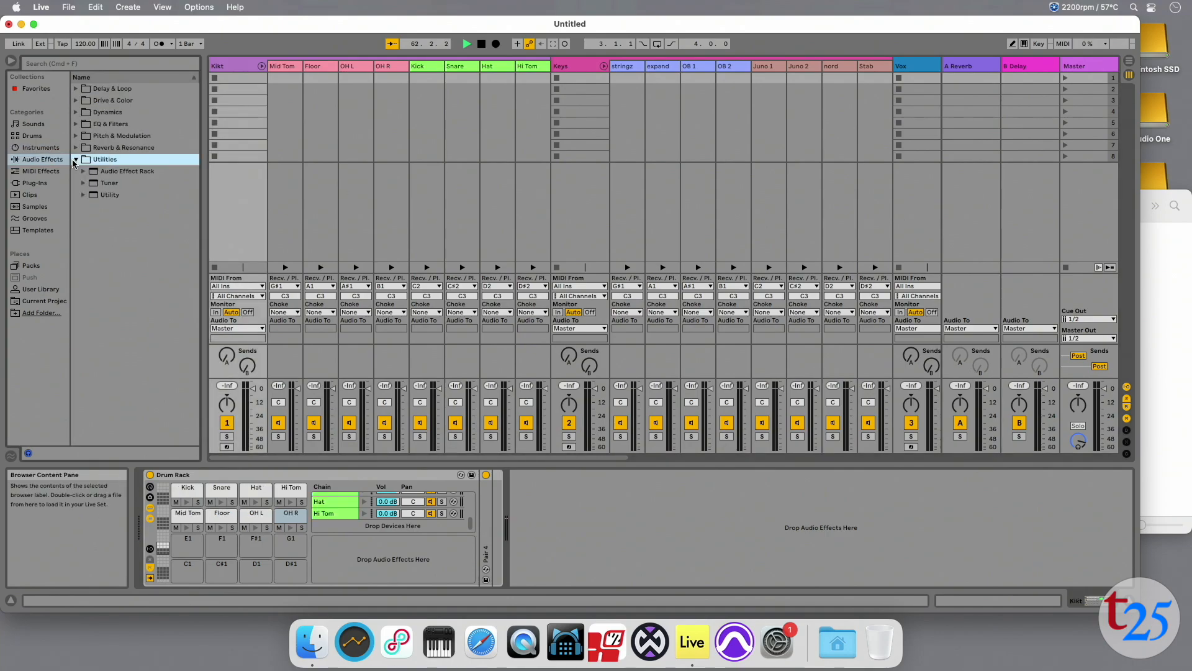
left_click_drag(96, 196, 338, 553)
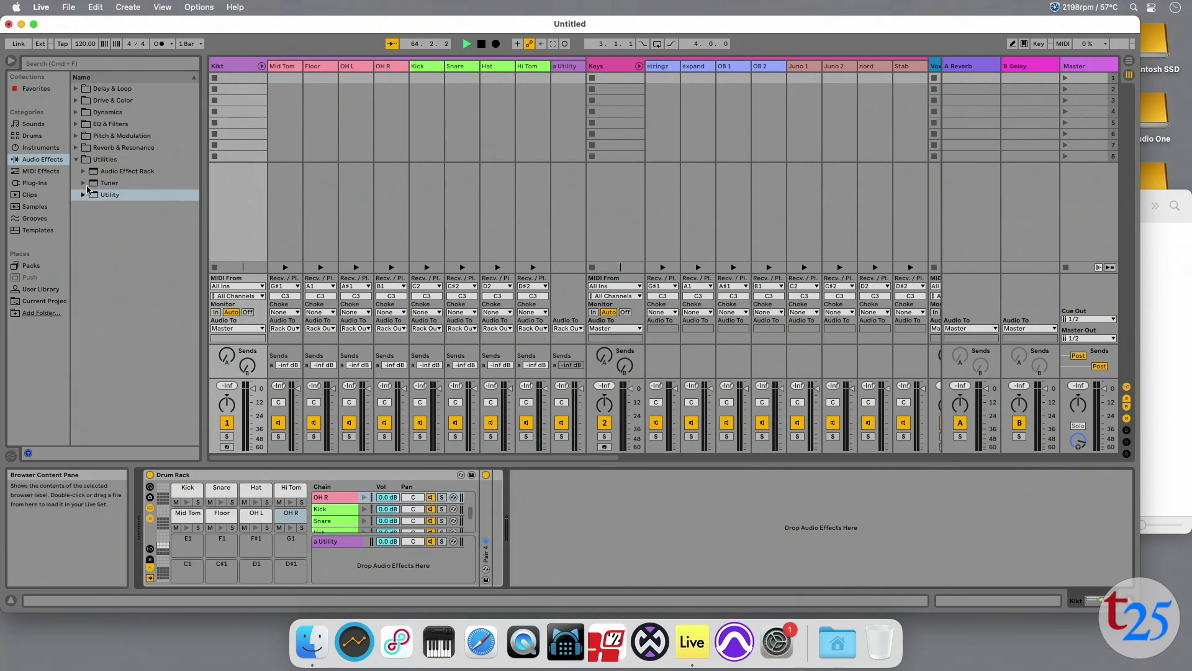
left_click_drag(92, 199, 331, 558)
Rename the Drum Rack's two return chains "reverb" and "delay".
left_click(328, 544)
key("super+r")
type("reverb")
key("Return")
left_click(329, 559)
key("super+r")
type("del")
key("Return")
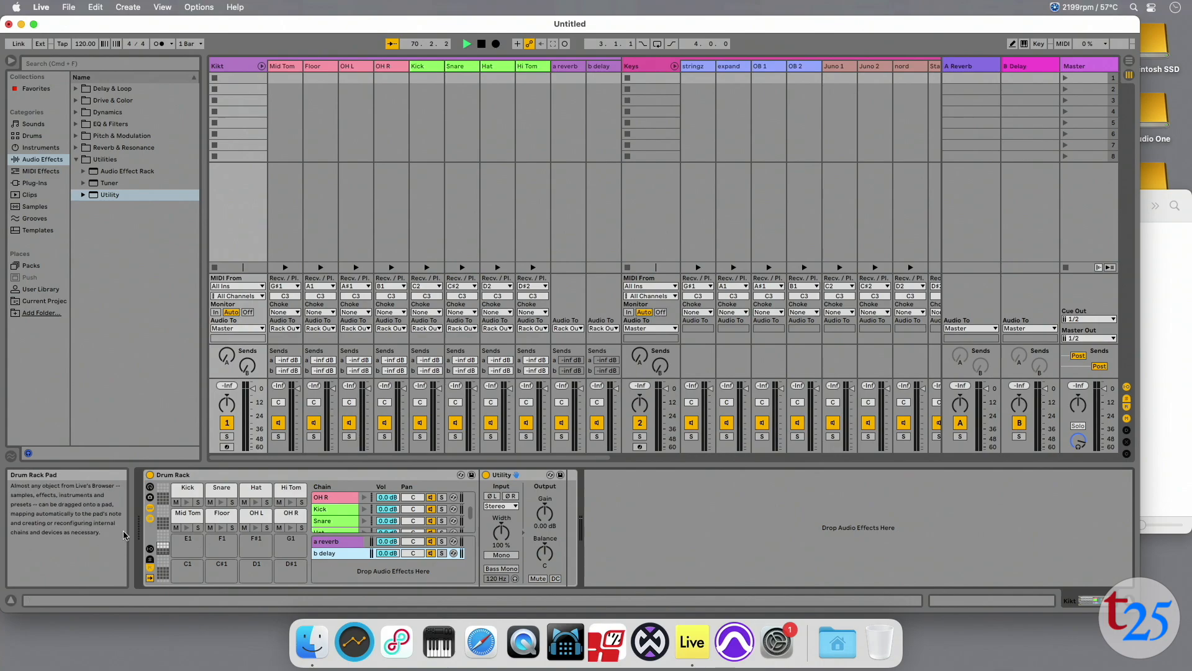
Show the Drum Rack's sends and routing, and output the reverb return chain to A-Reverb and the delay return chain to B-Delay.
left_click(150, 564)
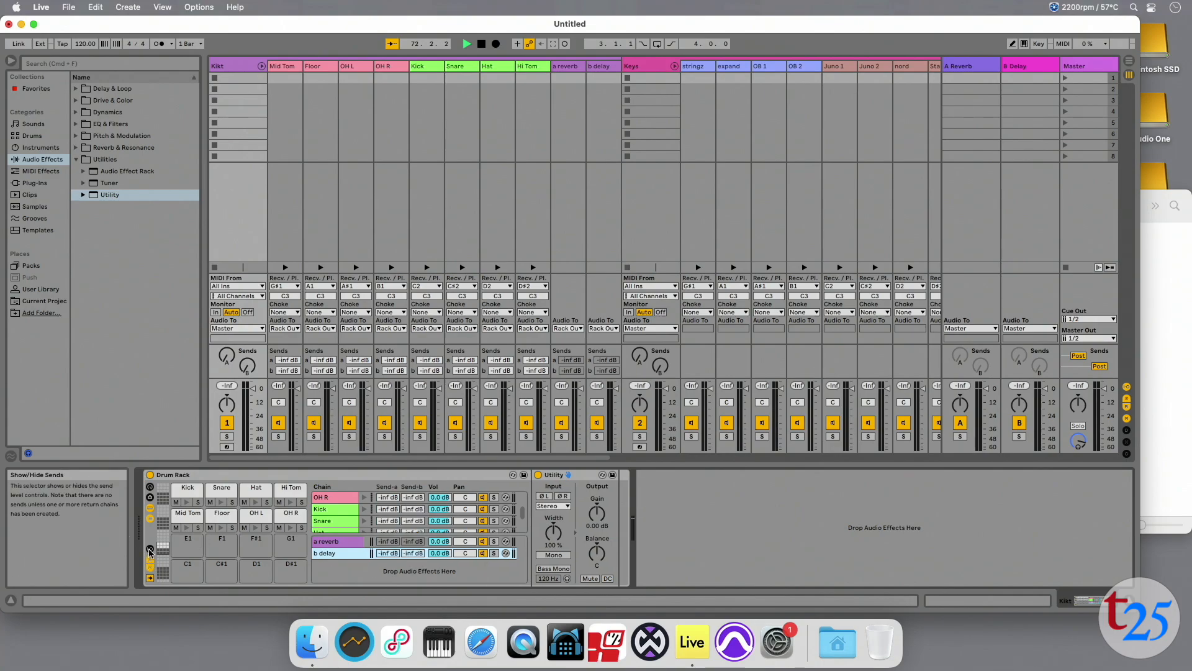
left_click(149, 550)
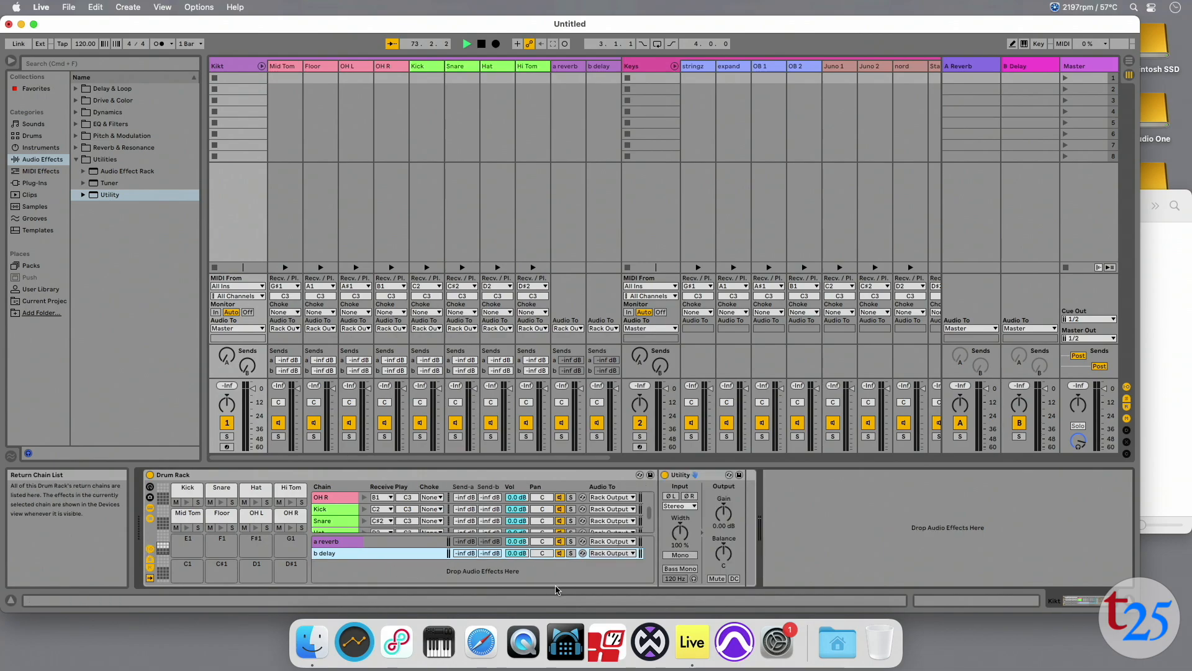
left_click(612, 542)
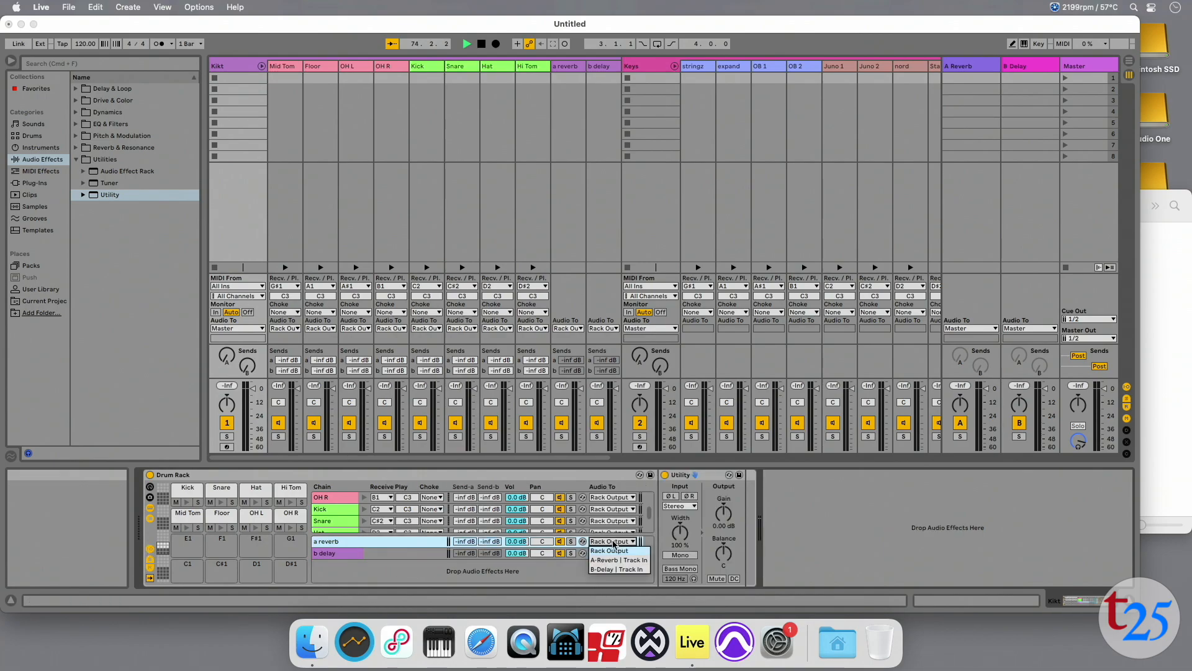
left_click(613, 561)
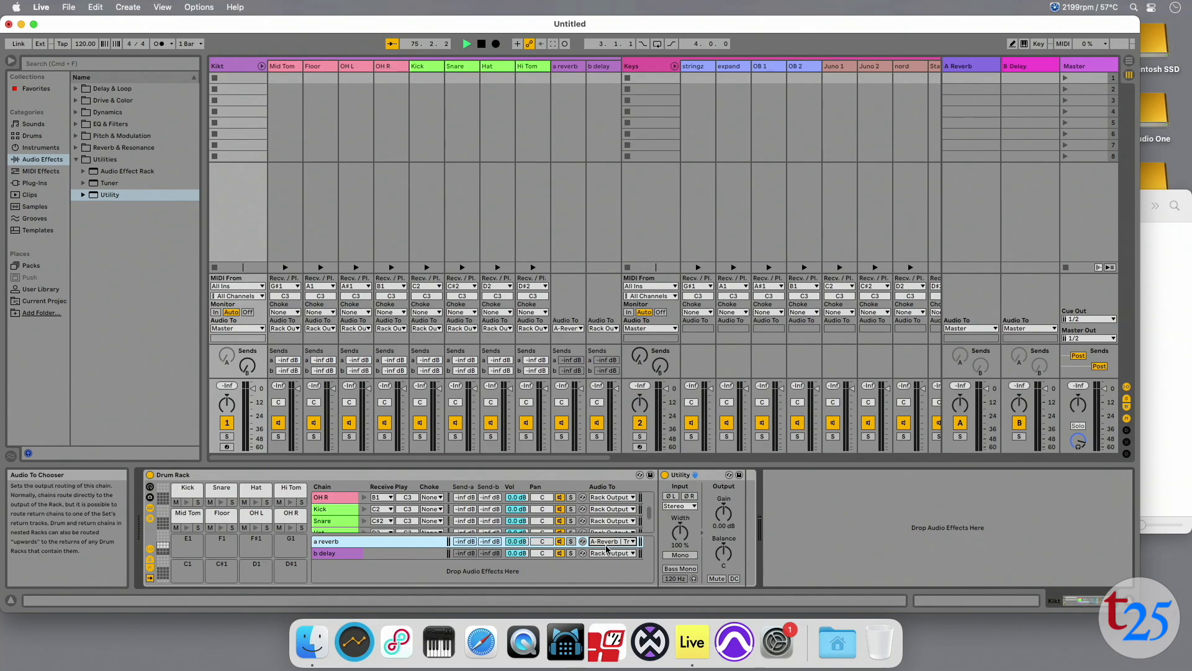
left_click(607, 554)
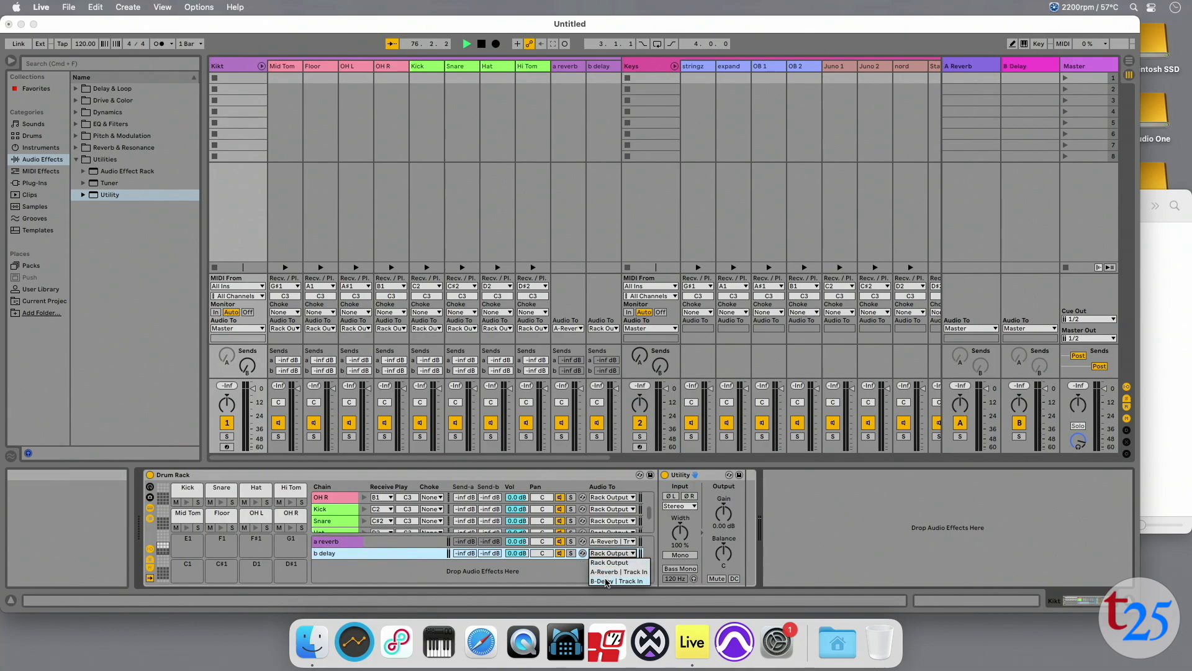
left_click(608, 582)
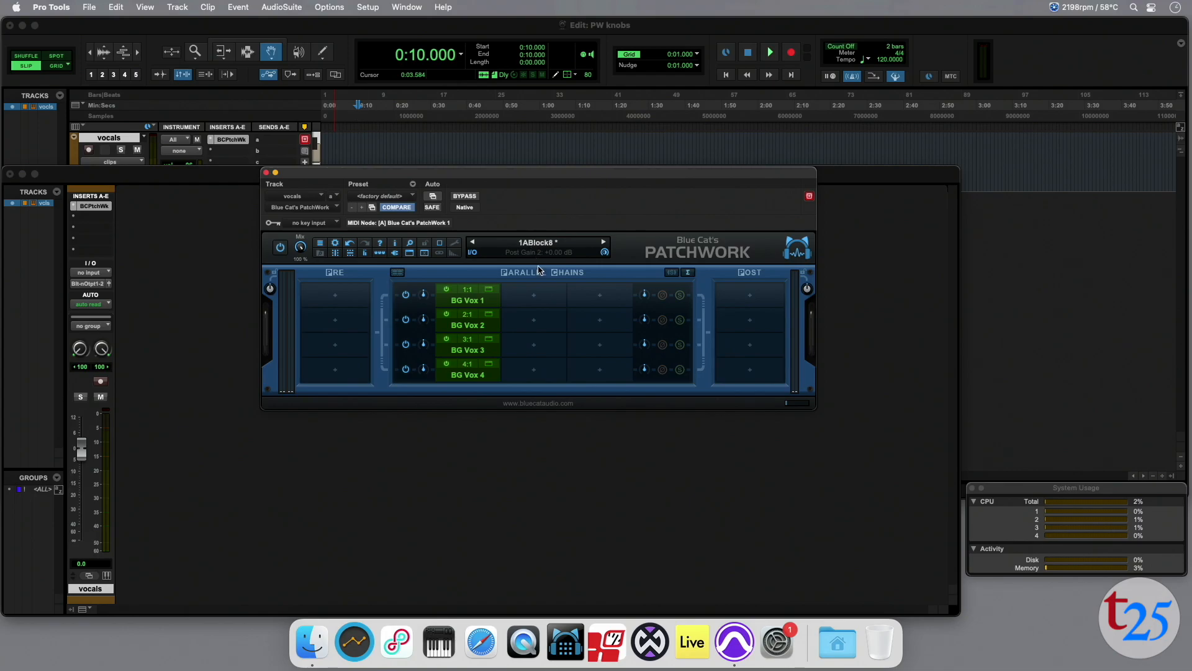
In PatchWork in Pro Tools, load the Maag EQ2 AU plug-in into the second slot of the four BG Vox chains.
left_click(532, 293)
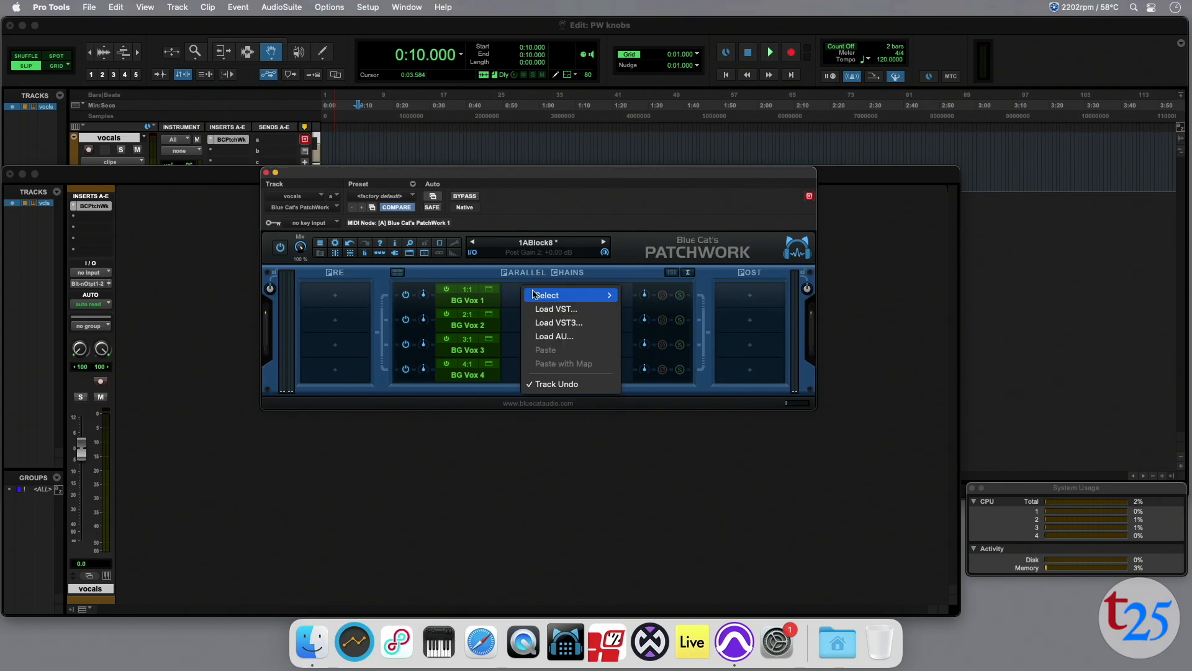
left_click(552, 336)
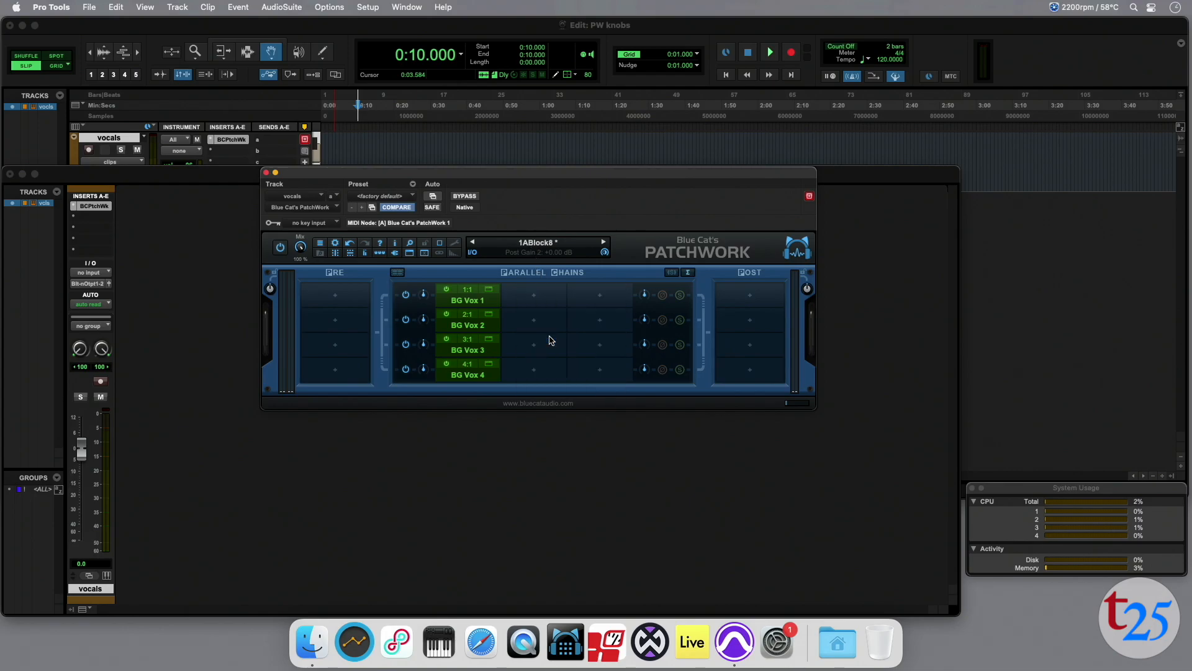
scroll(650, 389, "down", 15)
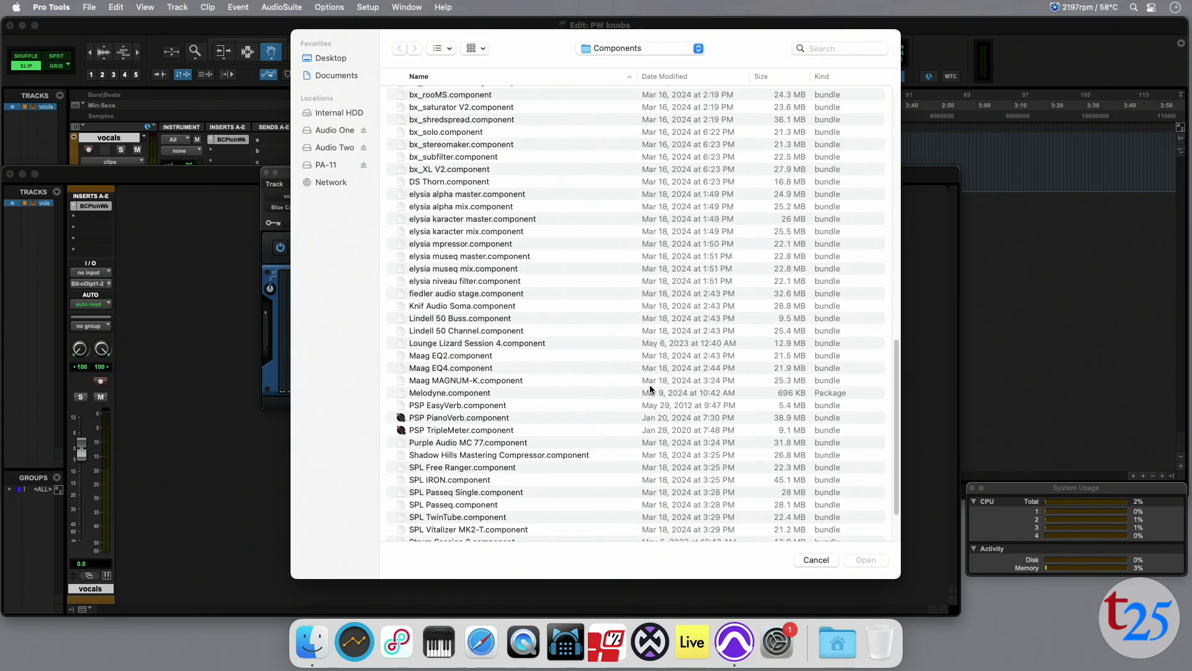
left_click(482, 338)
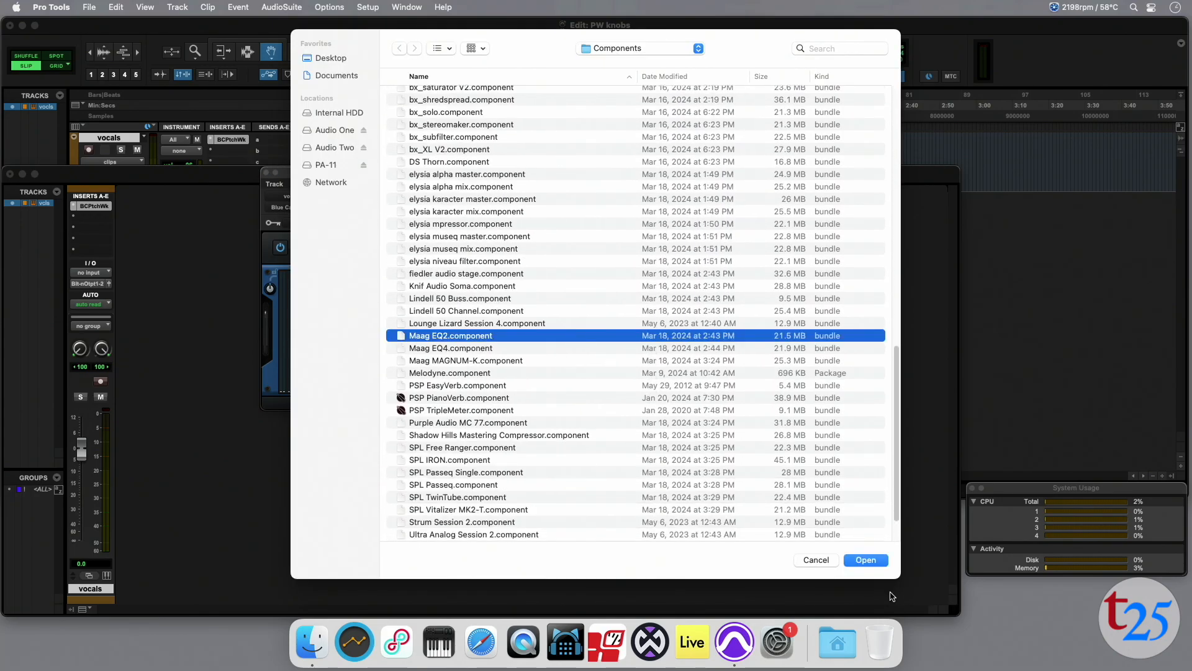
left_click(865, 560)
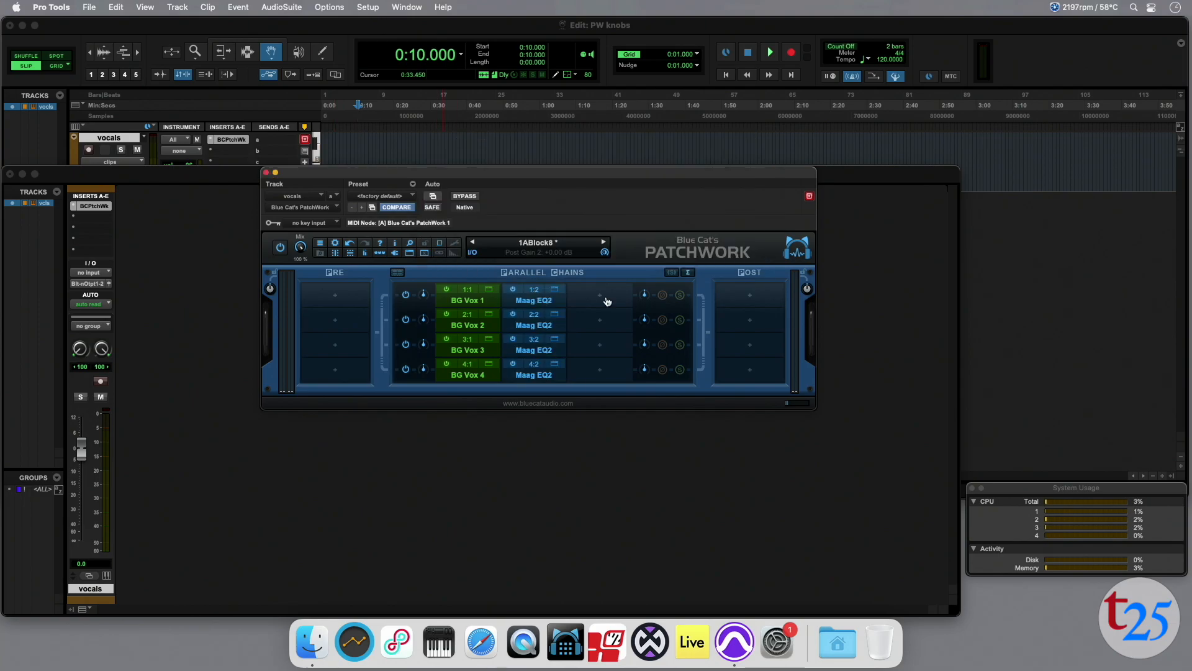
Load the built-in Stereo Strip utility into the third slot of the BG Vox chains and close its editor.
left_click(602, 297)
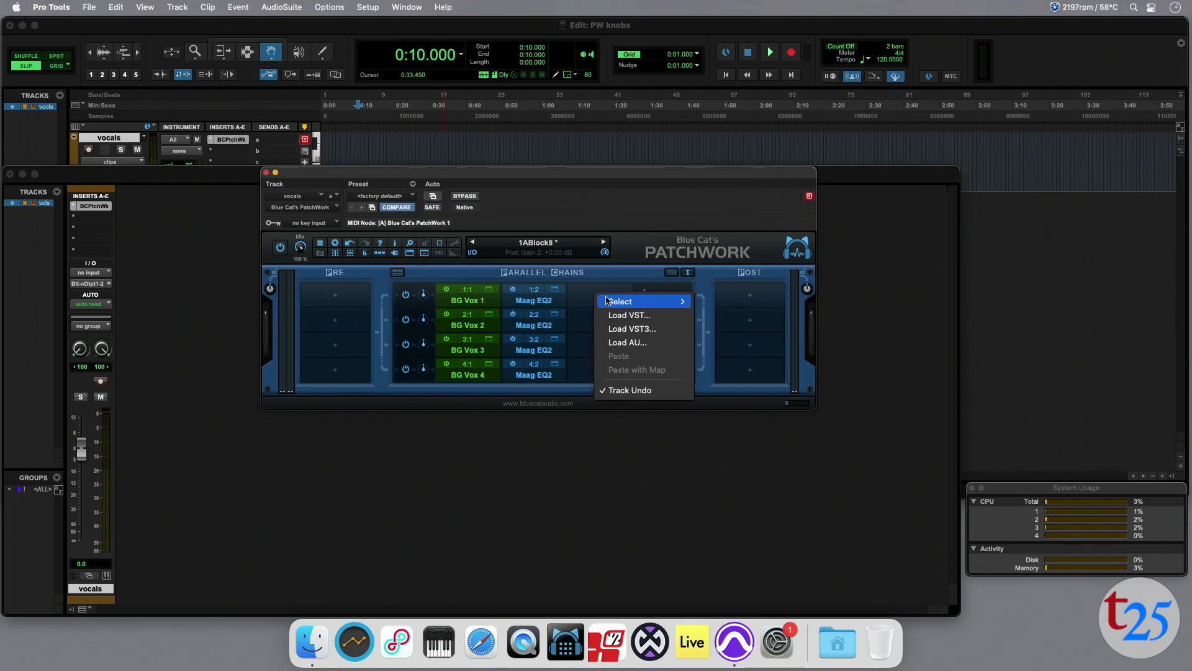
mouse_move(621, 301)
mouse_move(753, 370)
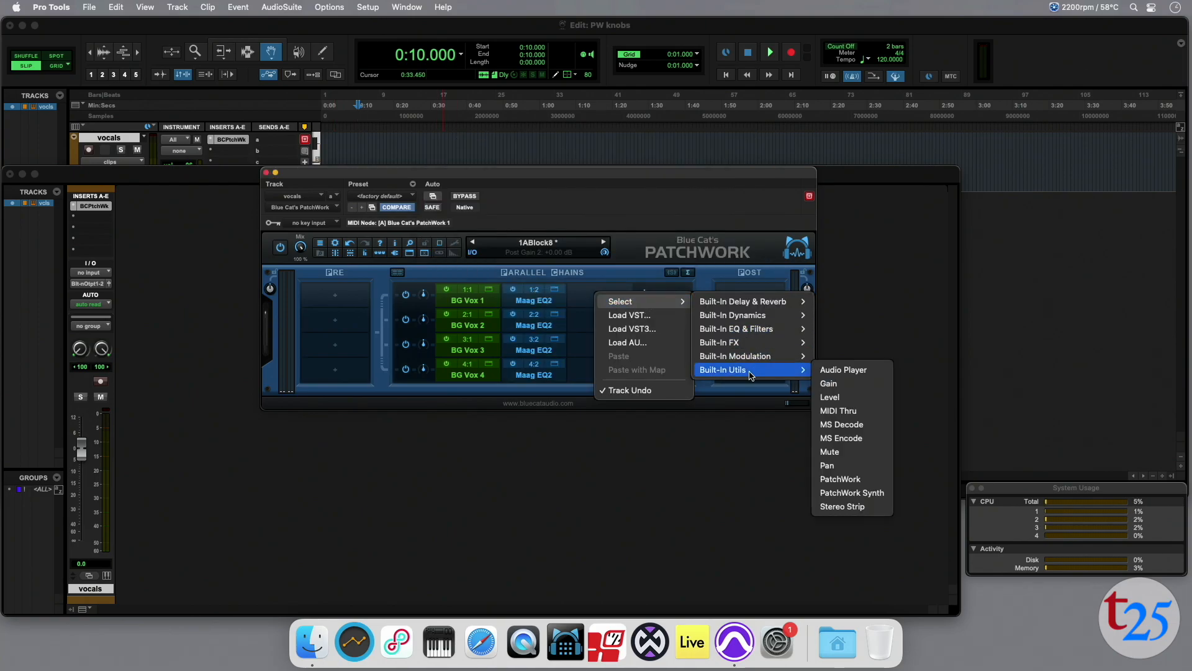
left_click(843, 506)
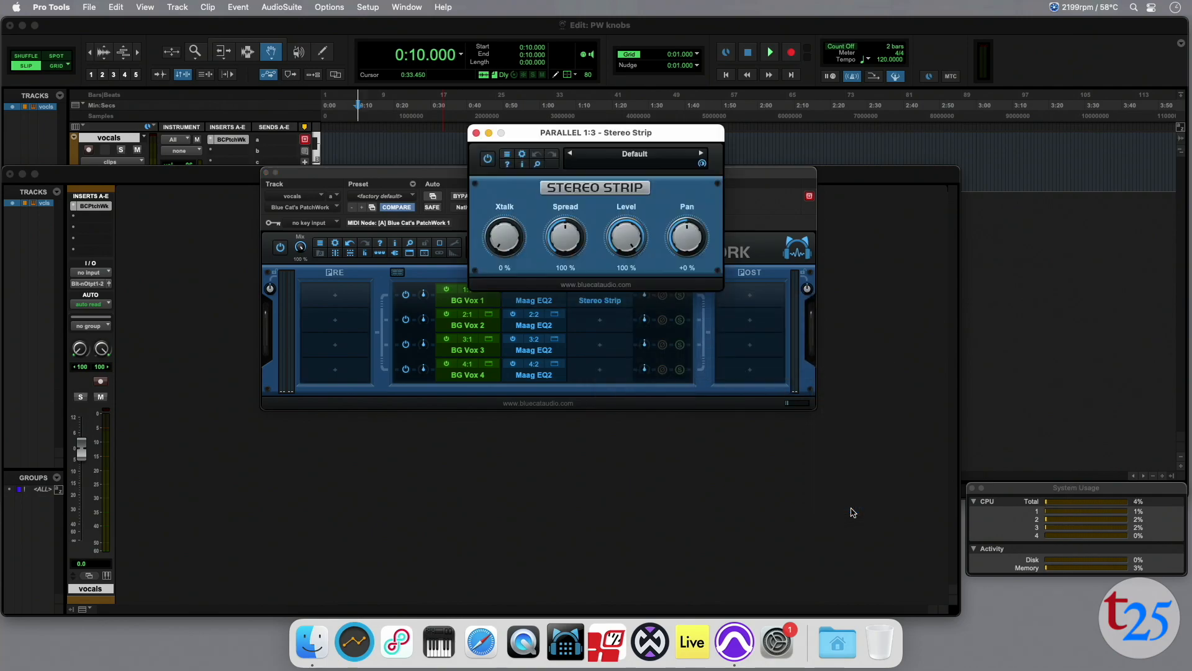
left_click(476, 133)
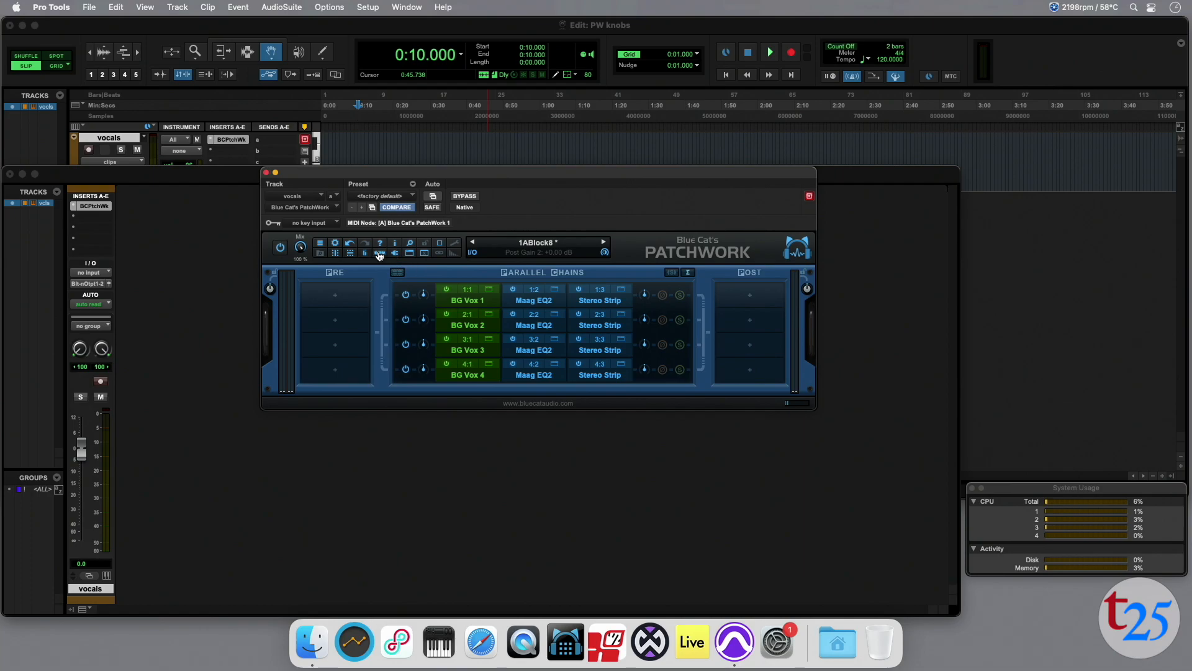
Show PatchWork's assigned controls and map the Level parameter of the BG Vox 1 chain's Stereo Strip.
left_click(380, 255)
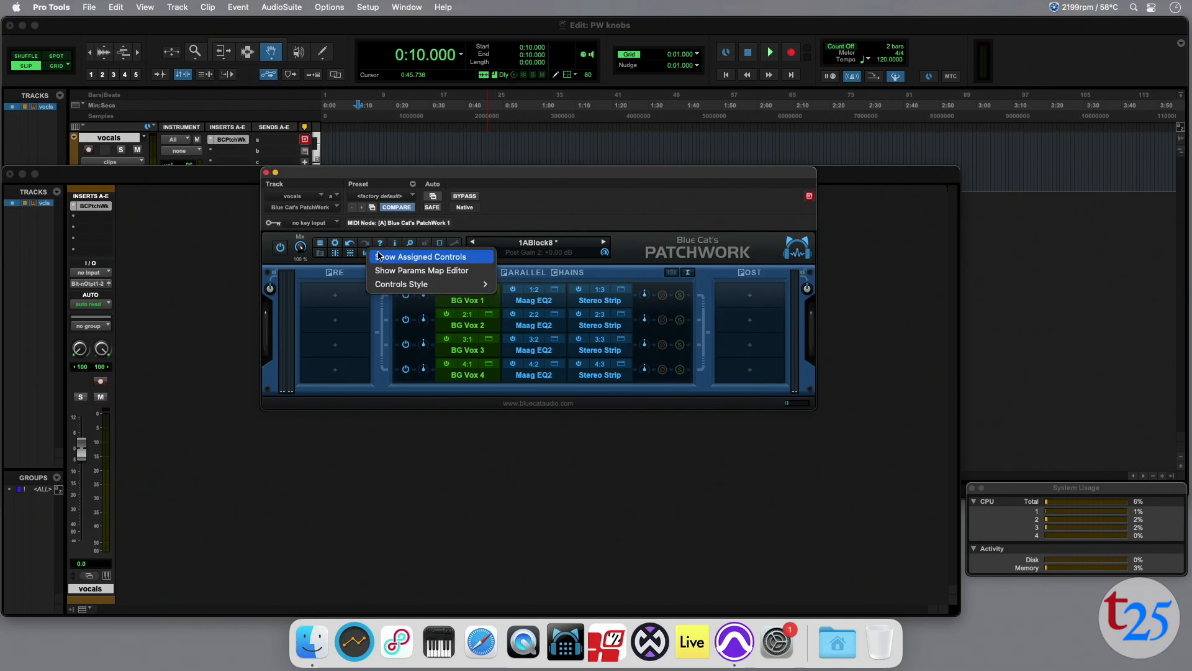
left_click(404, 256)
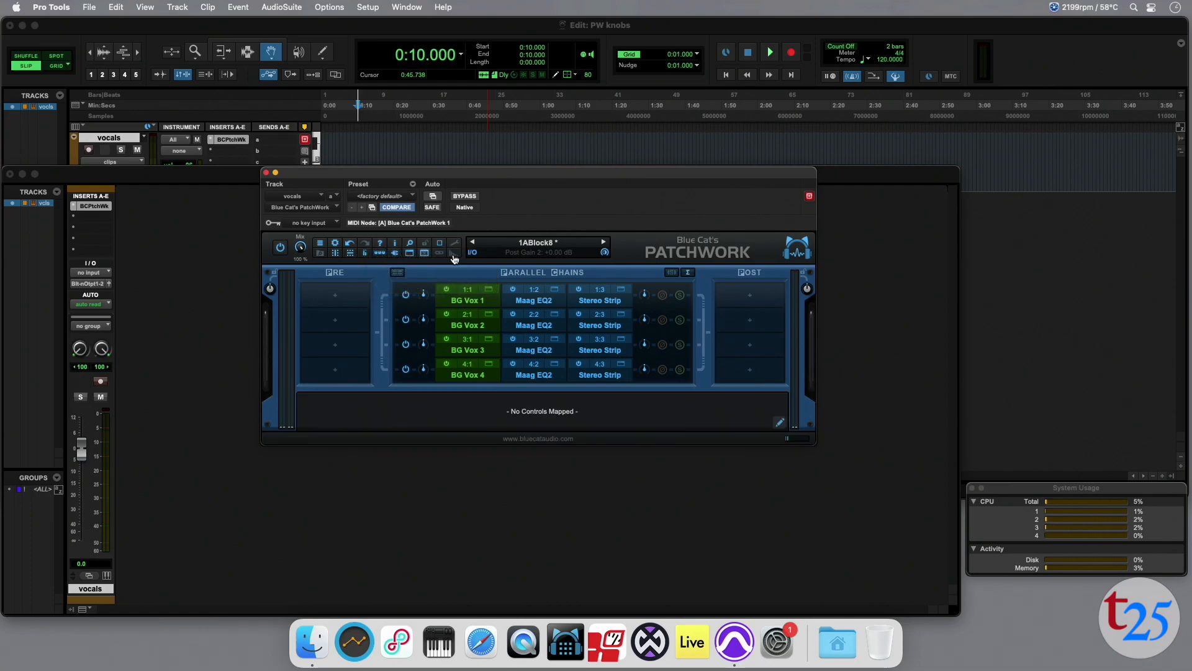
right_click(601, 295)
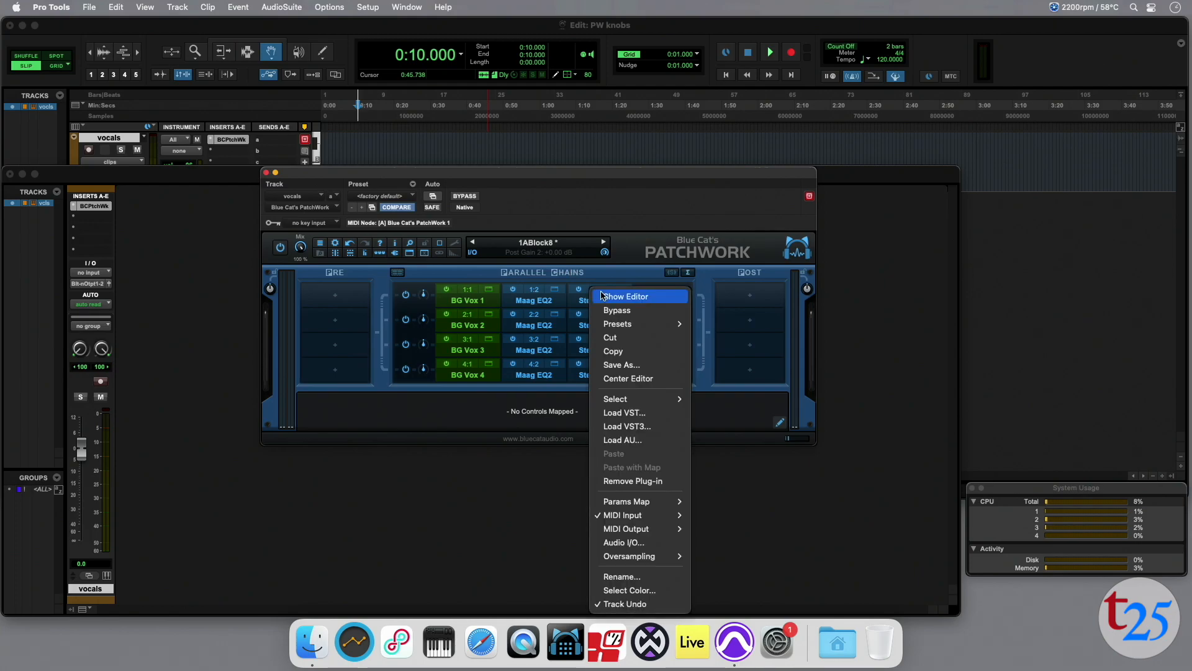
mouse_move(627, 501)
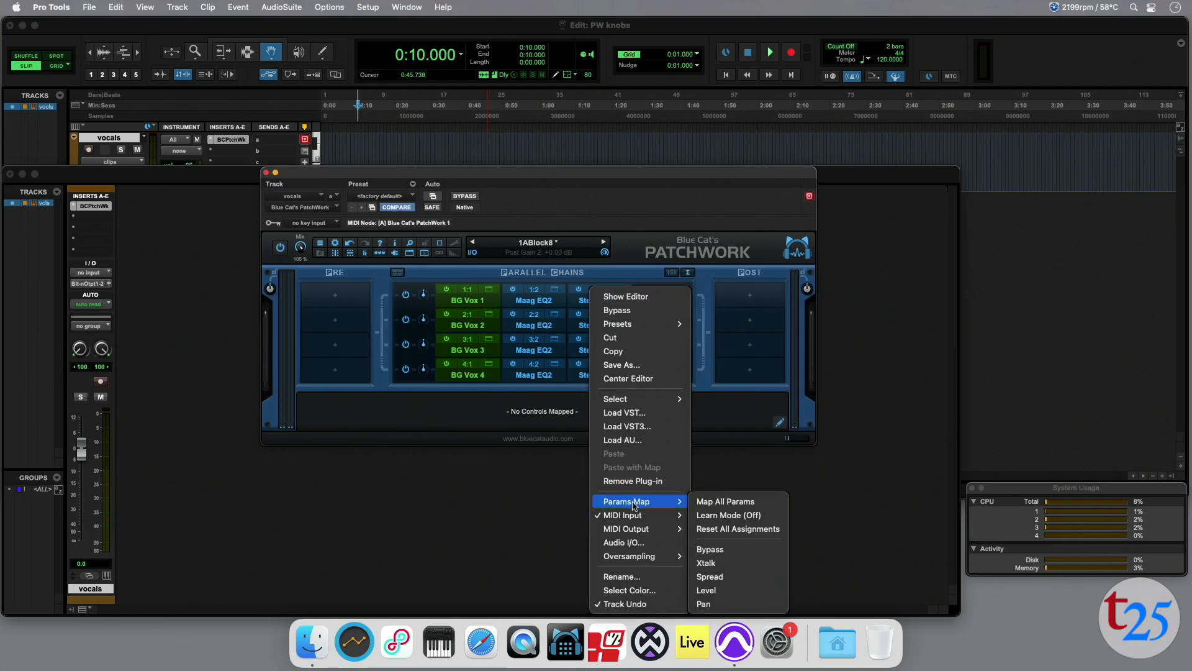
left_click(706, 590)
Map the Stereo Strip Level parameter of the BG Vox 2, 3 and 4 chains to assigned controls.
right_click(601, 319)
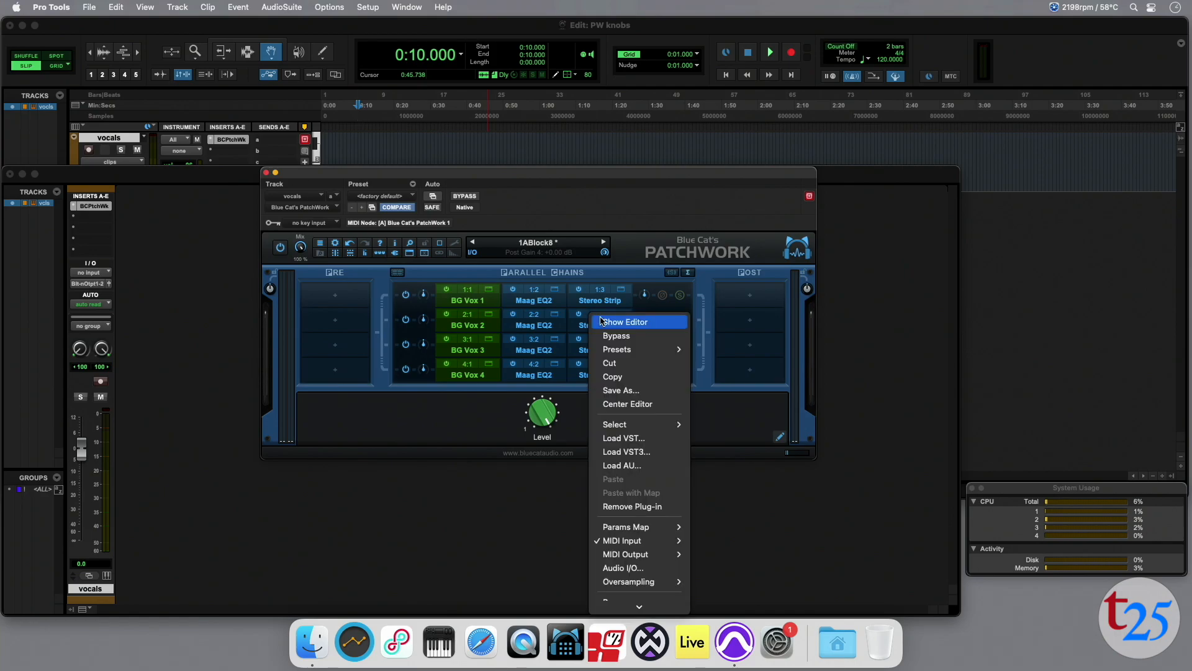
mouse_move(652, 526)
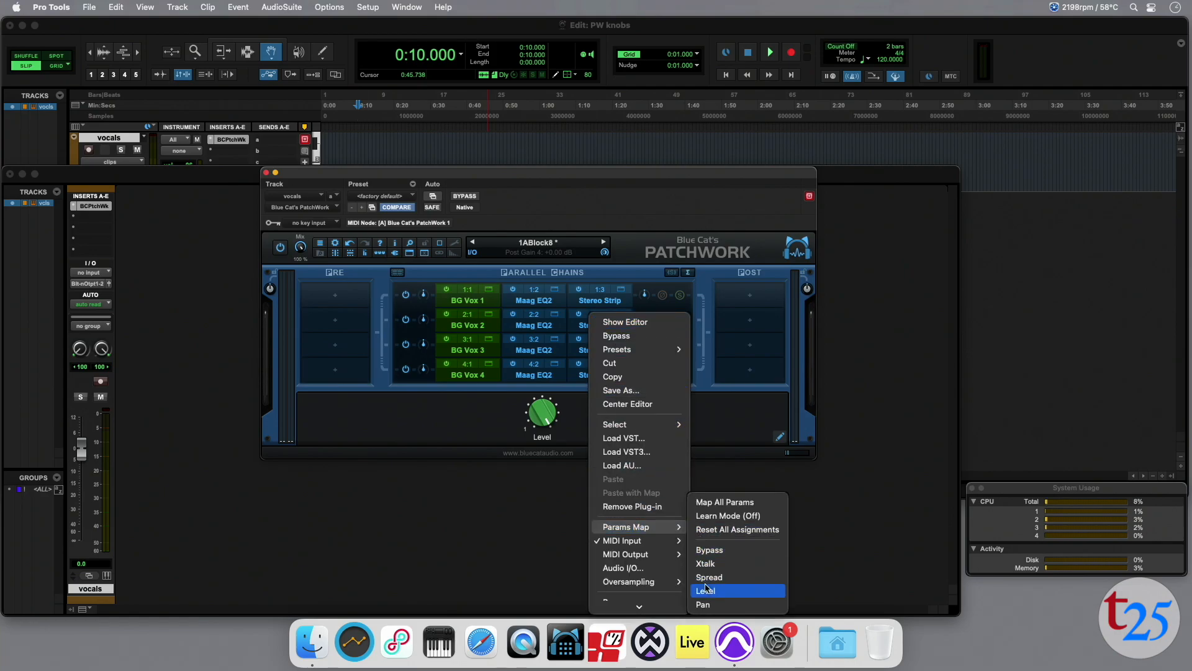
left_click(706, 591)
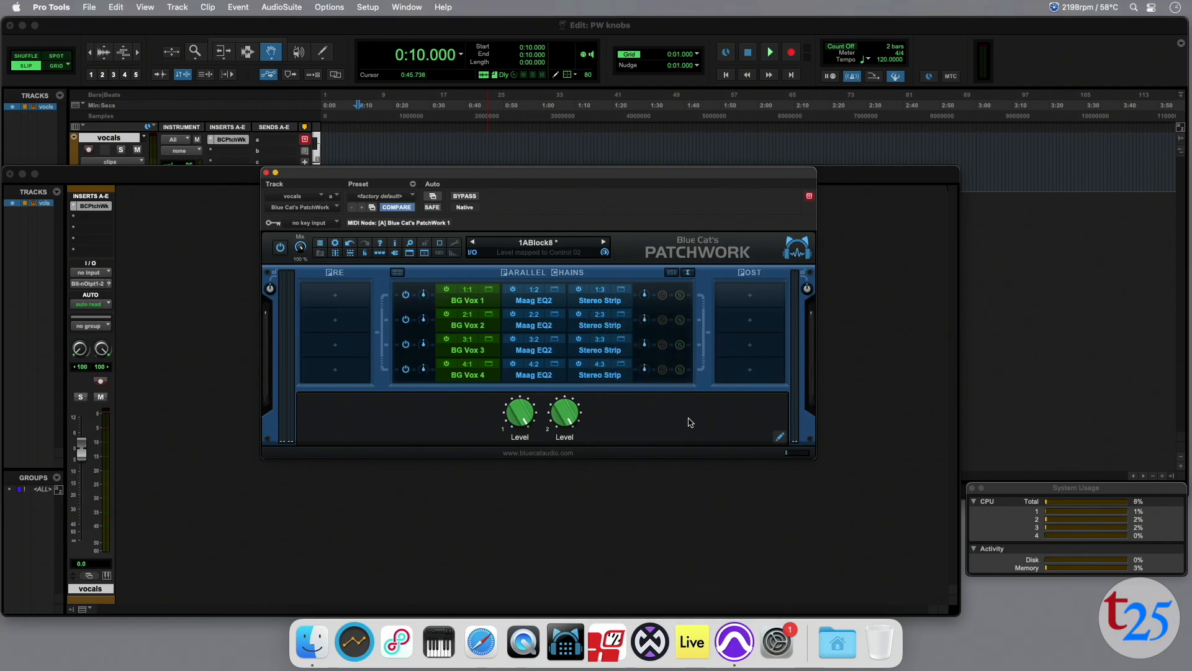
right_click(608, 343)
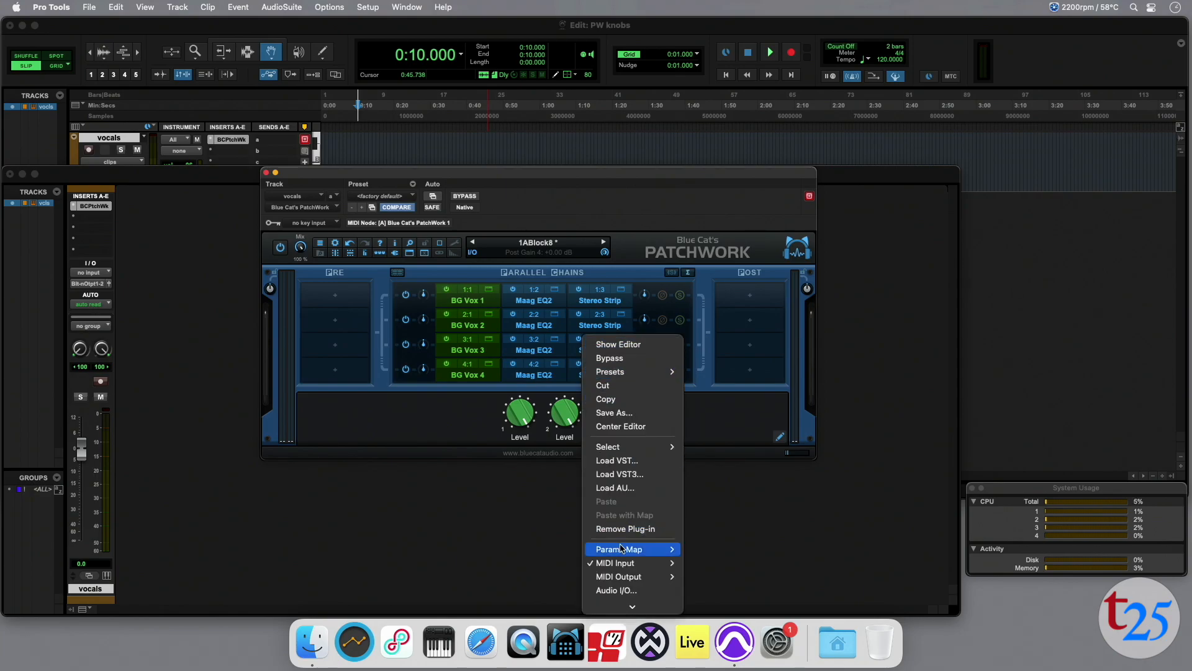
mouse_move(621, 548)
left_click(699, 591)
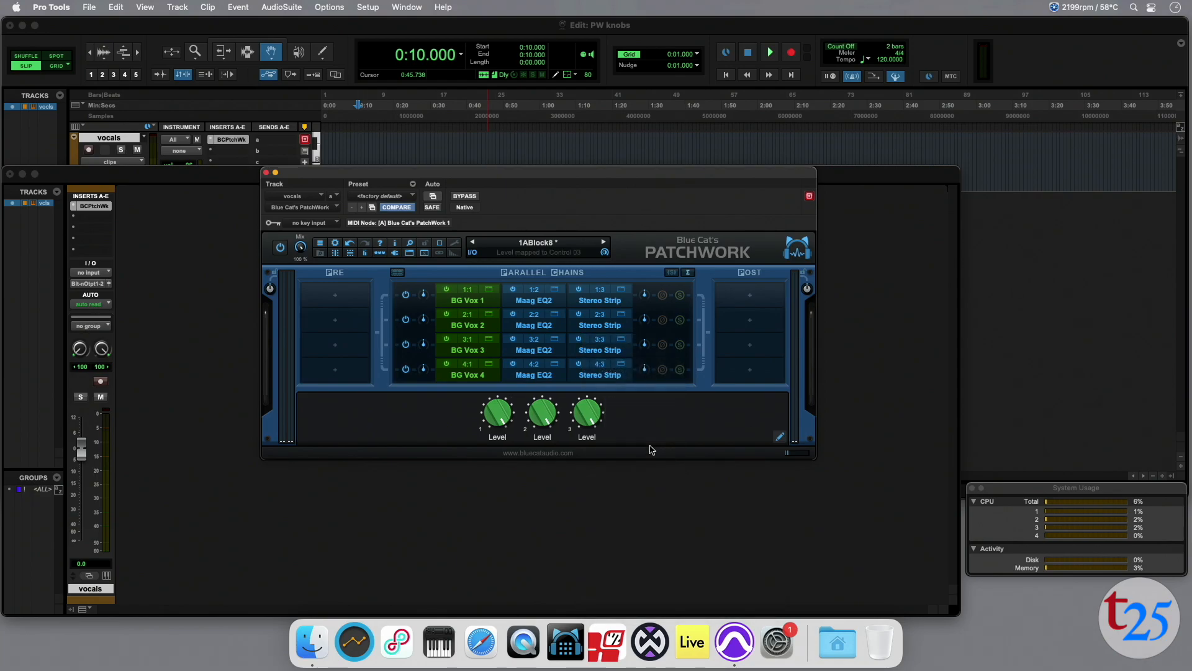
right_click(600, 359)
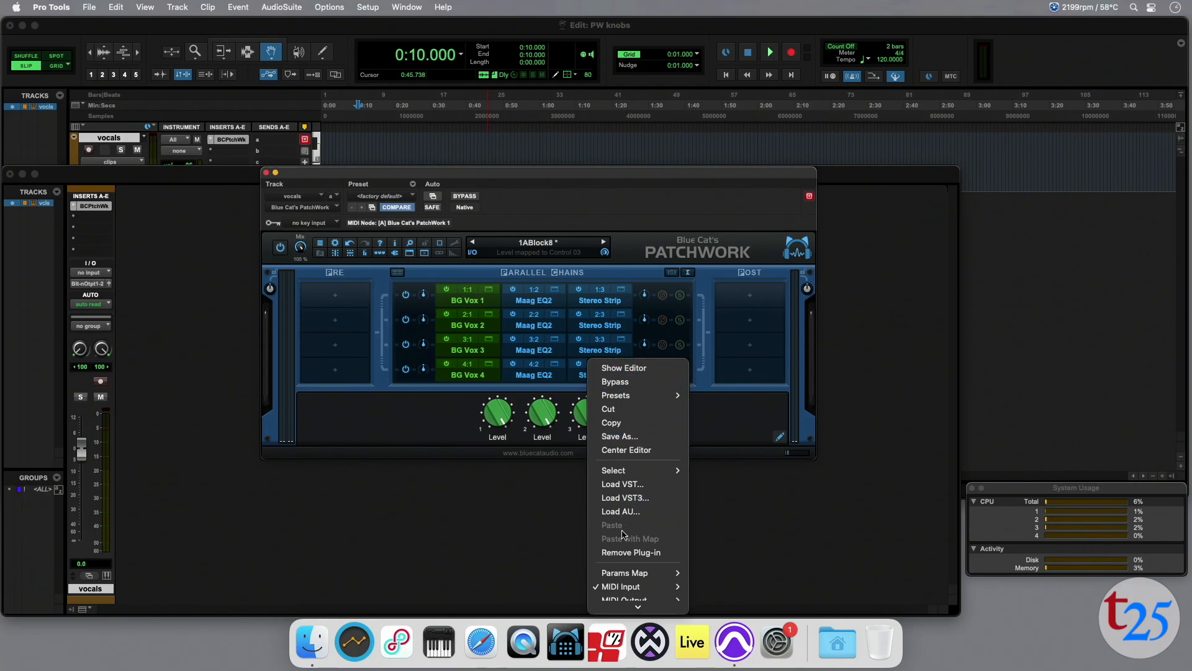
mouse_move(624, 575)
left_click(702, 592)
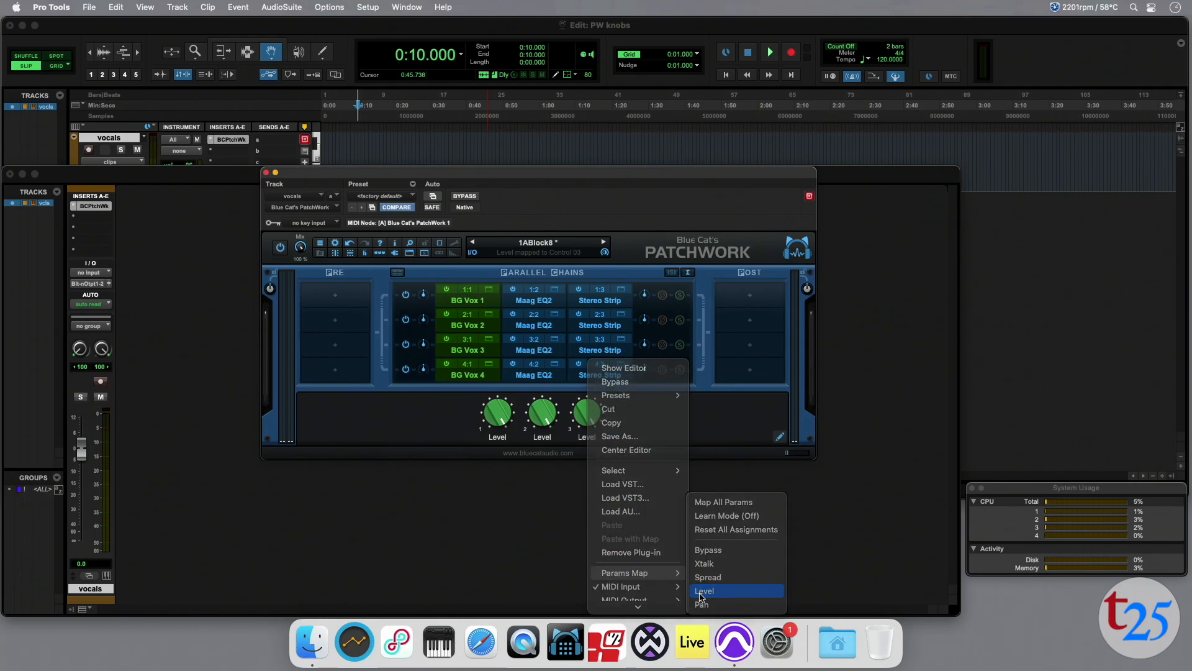
Map the Stereo Strip Pan parameter of all four BG Vox chains to assigned controls.
right_click(599, 296)
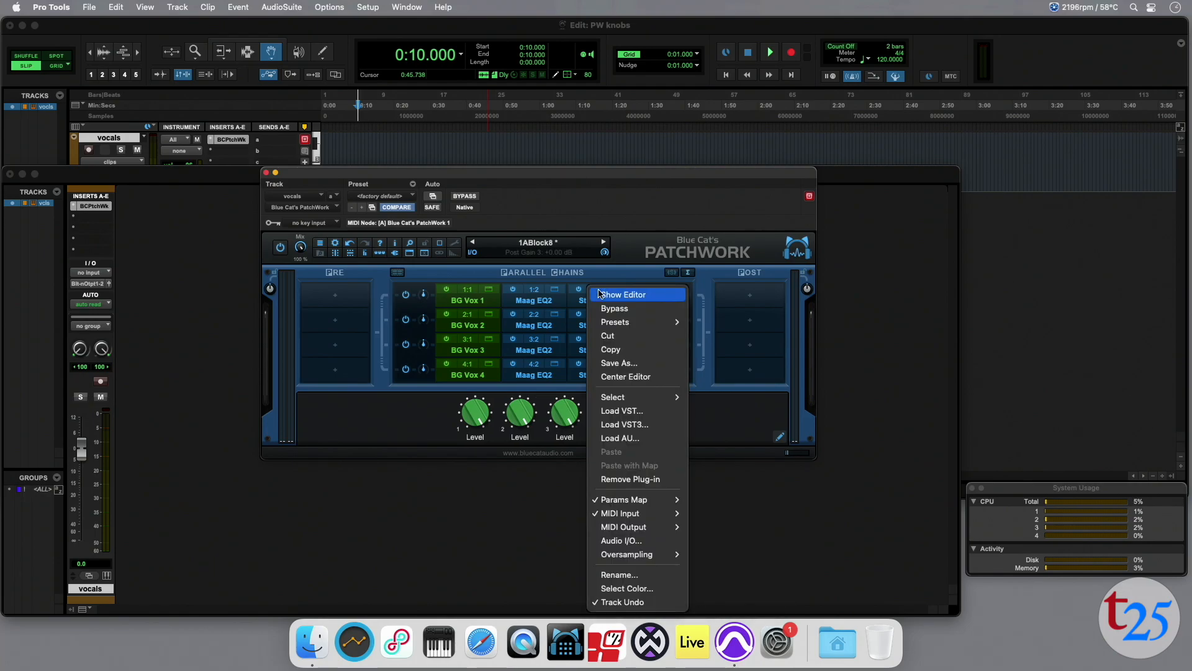
mouse_move(627, 500)
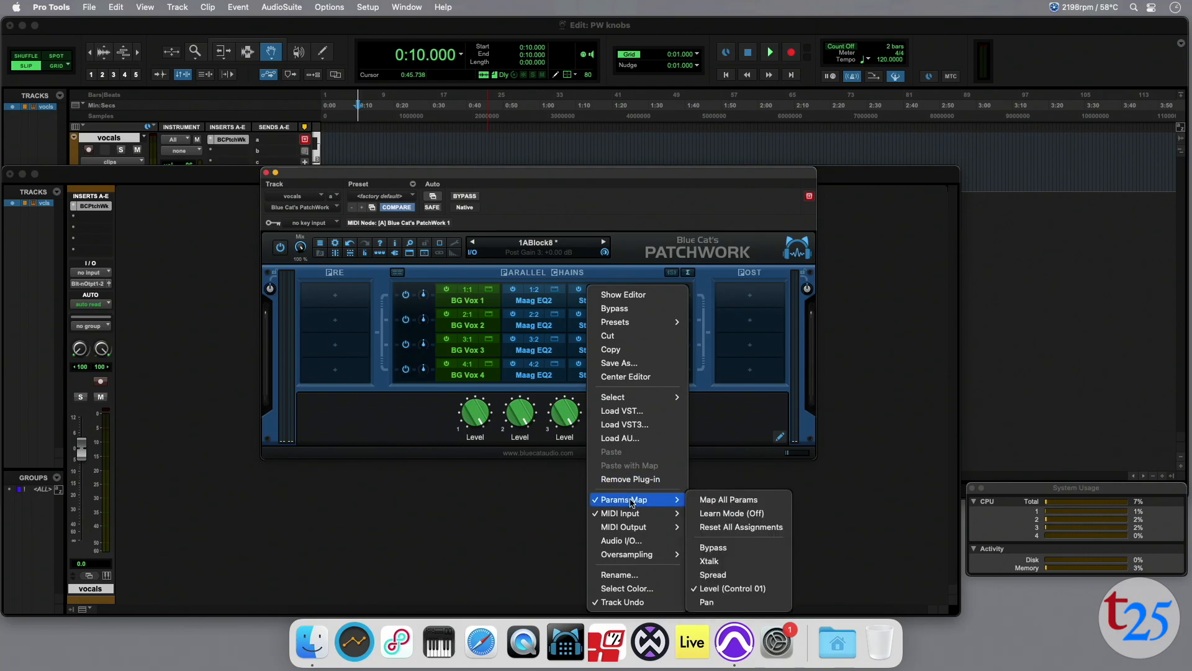
left_click(717, 604)
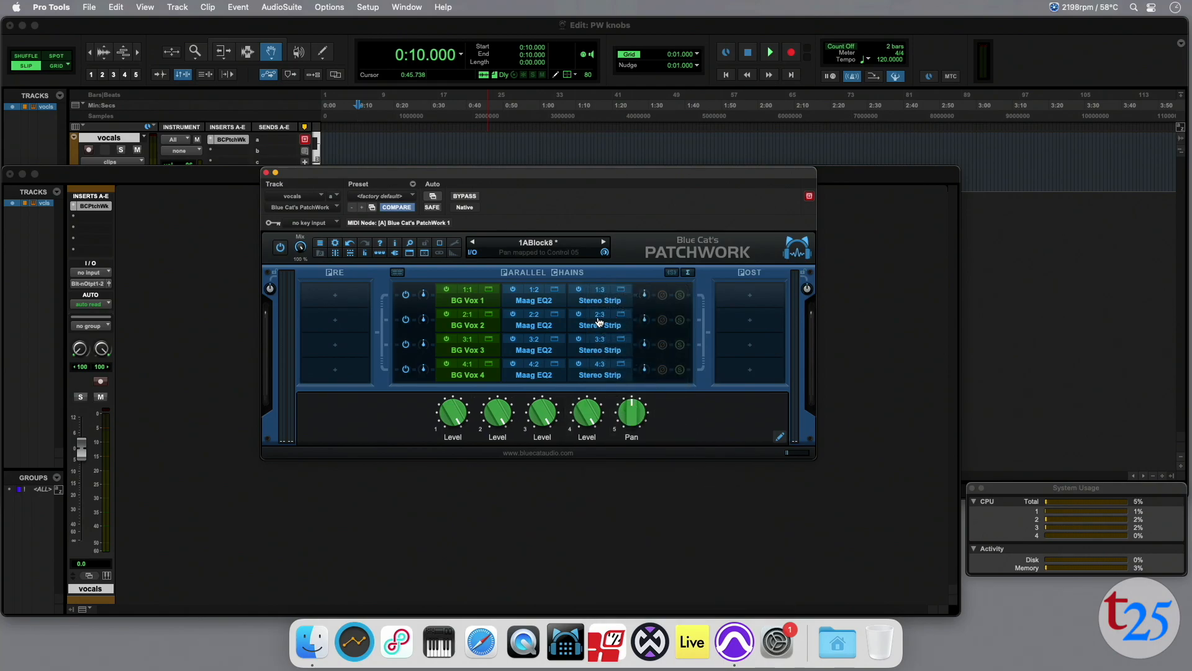
right_click(597, 318)
mouse_move(627, 527)
left_click(702, 603)
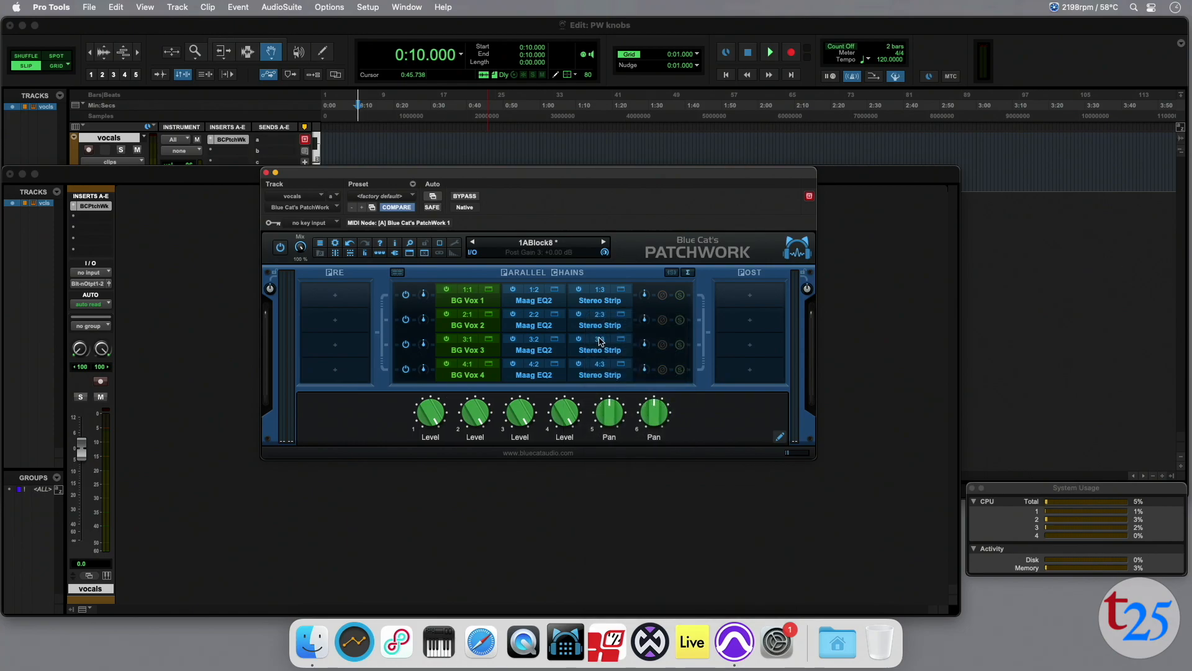
right_click(600, 341)
mouse_move(640, 547)
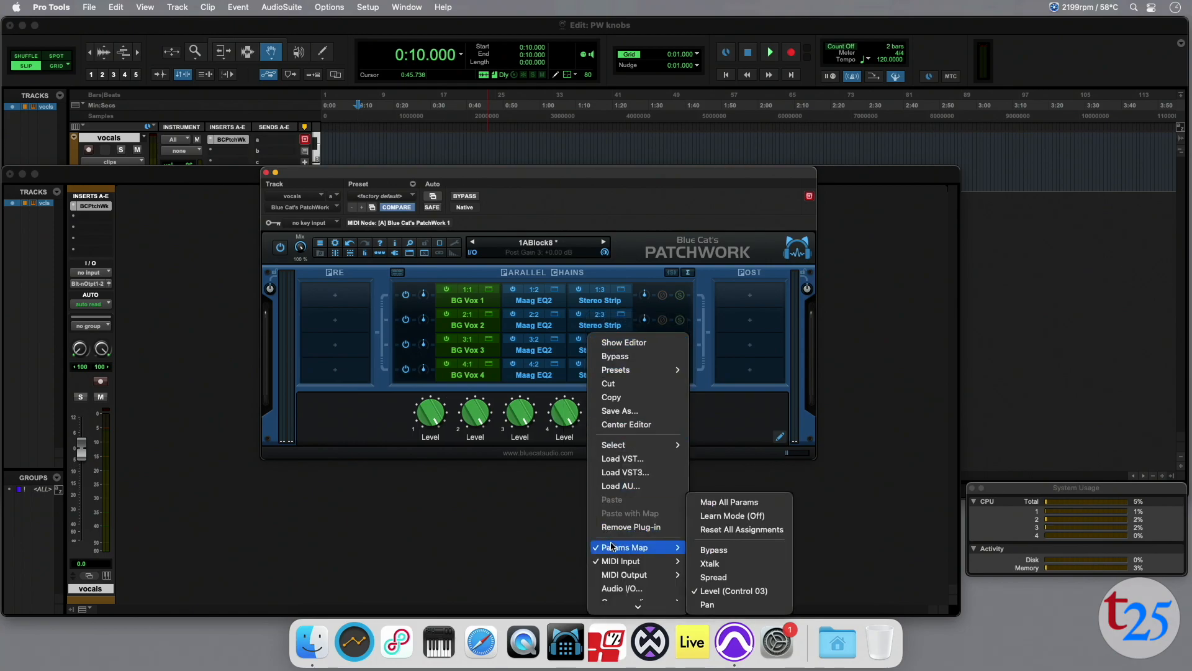
left_click(716, 604)
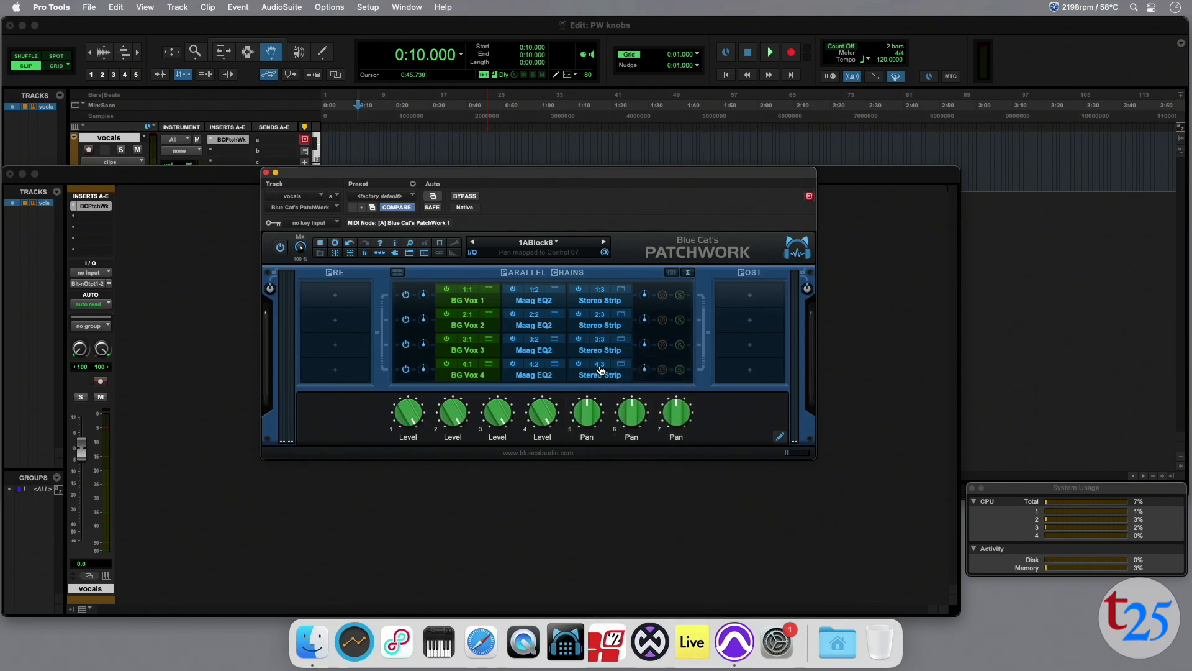
right_click(601, 370)
mouse_move(640, 573)
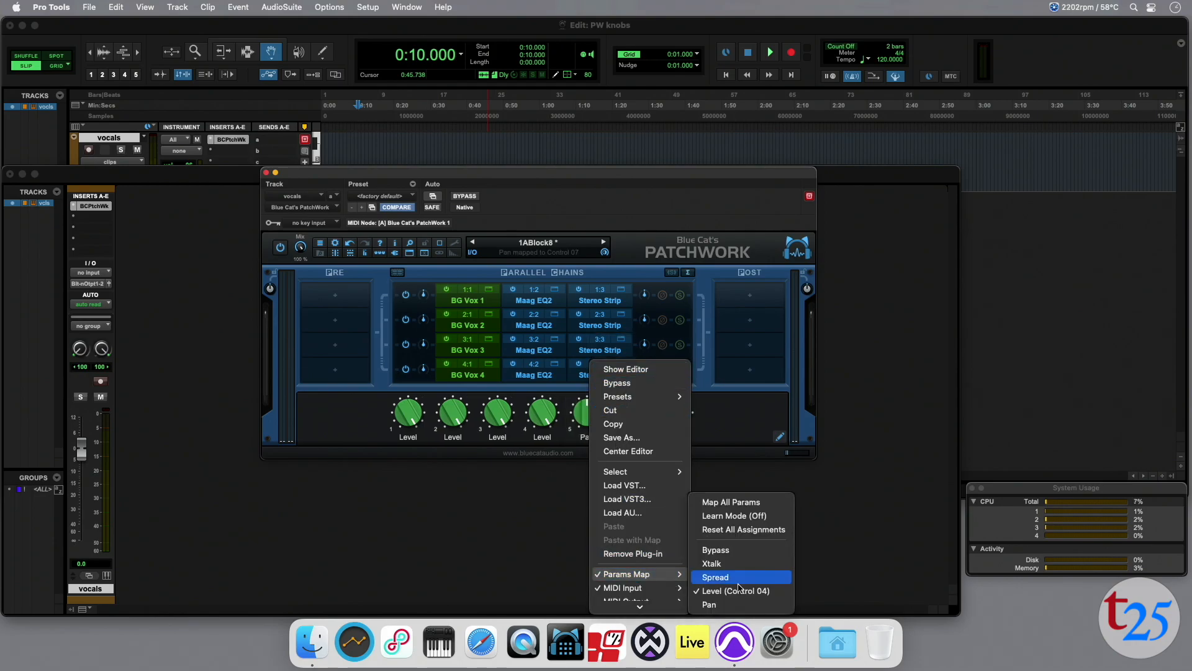
left_click(733, 604)
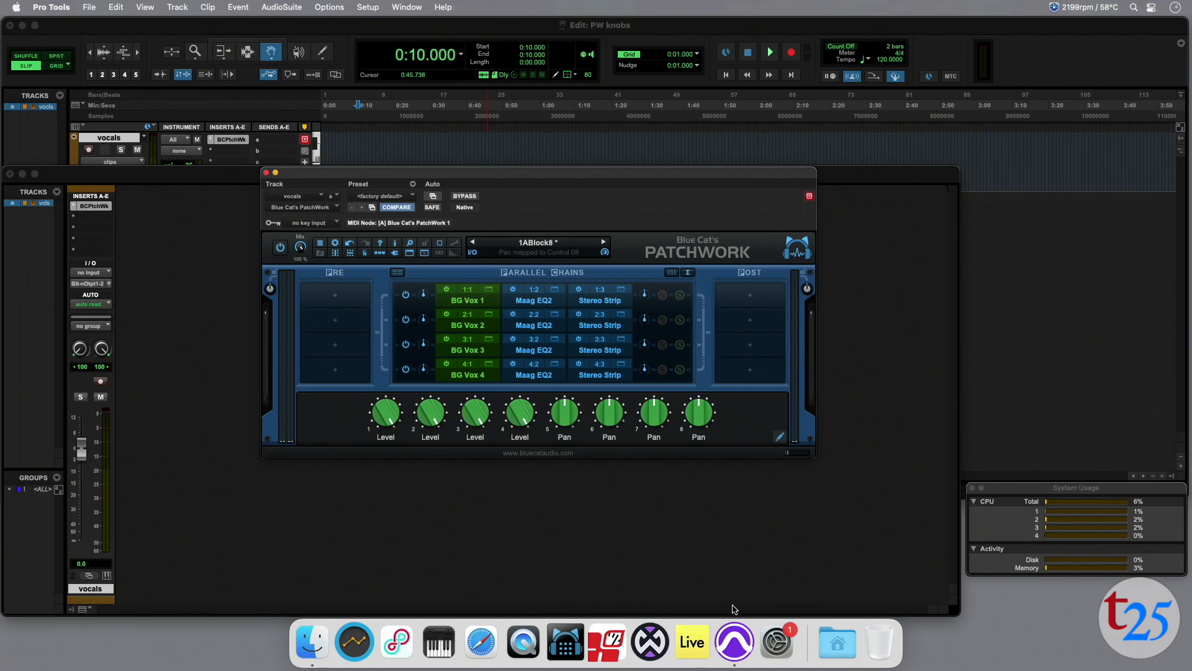
Map the Air Gain parameter of the Maag EQ2 in the BG Vox 1 and 2 chains to assigned controls.
right_click(537, 294)
mouse_move(564, 502)
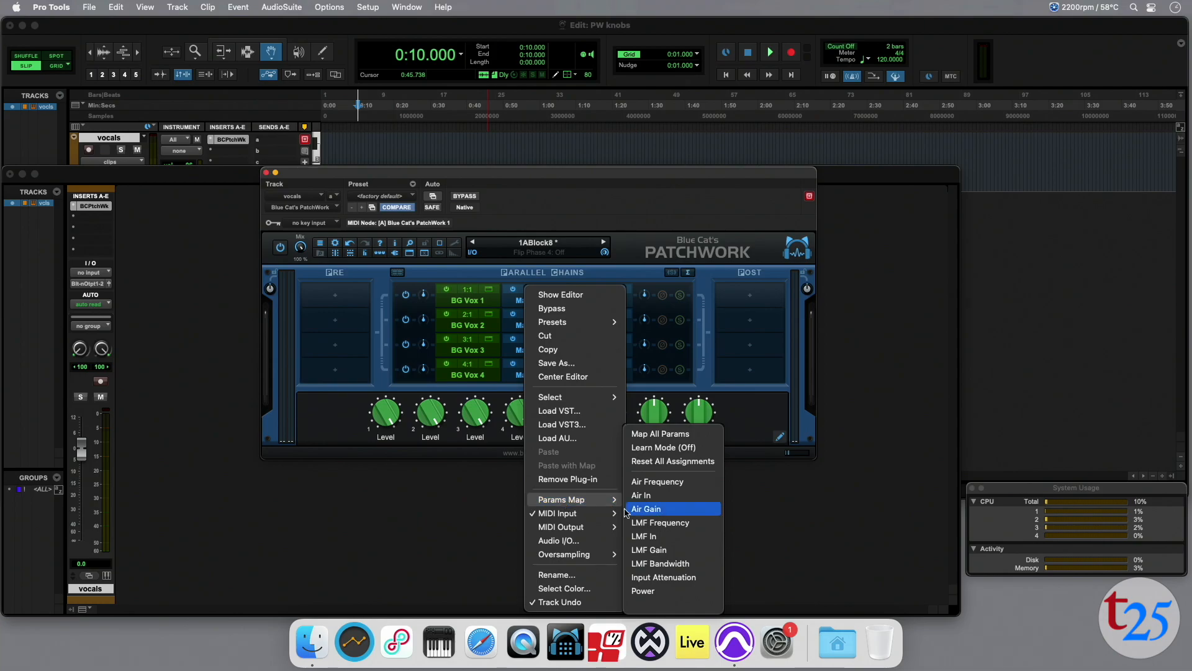
left_click(640, 509)
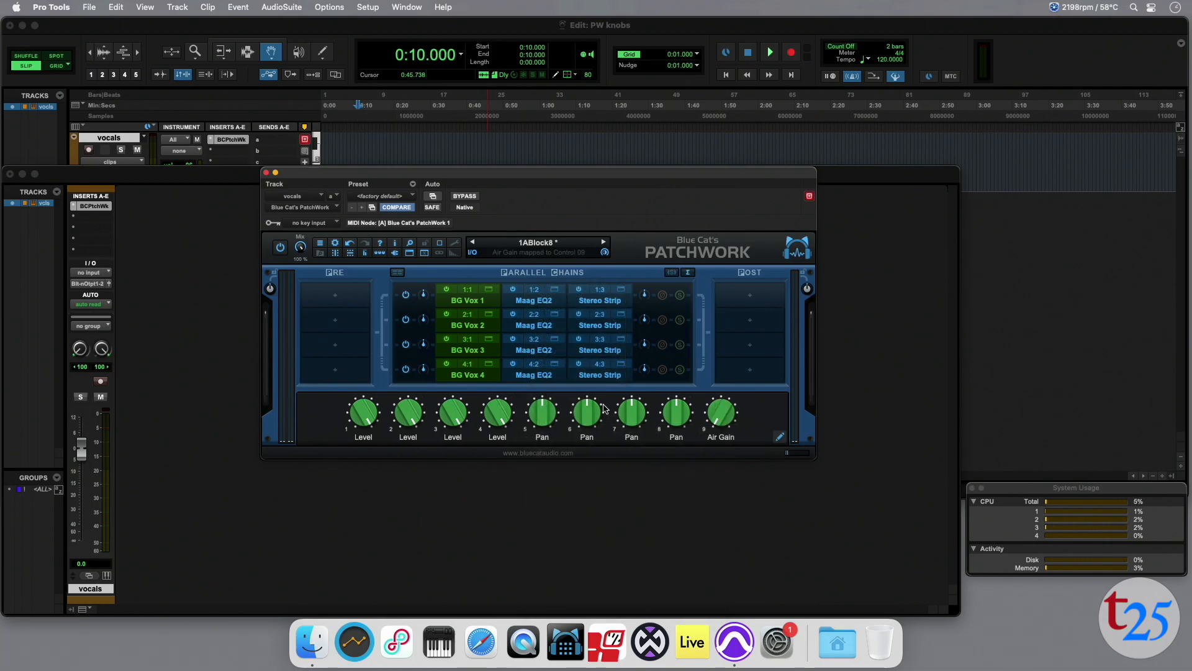
right_click(537, 319)
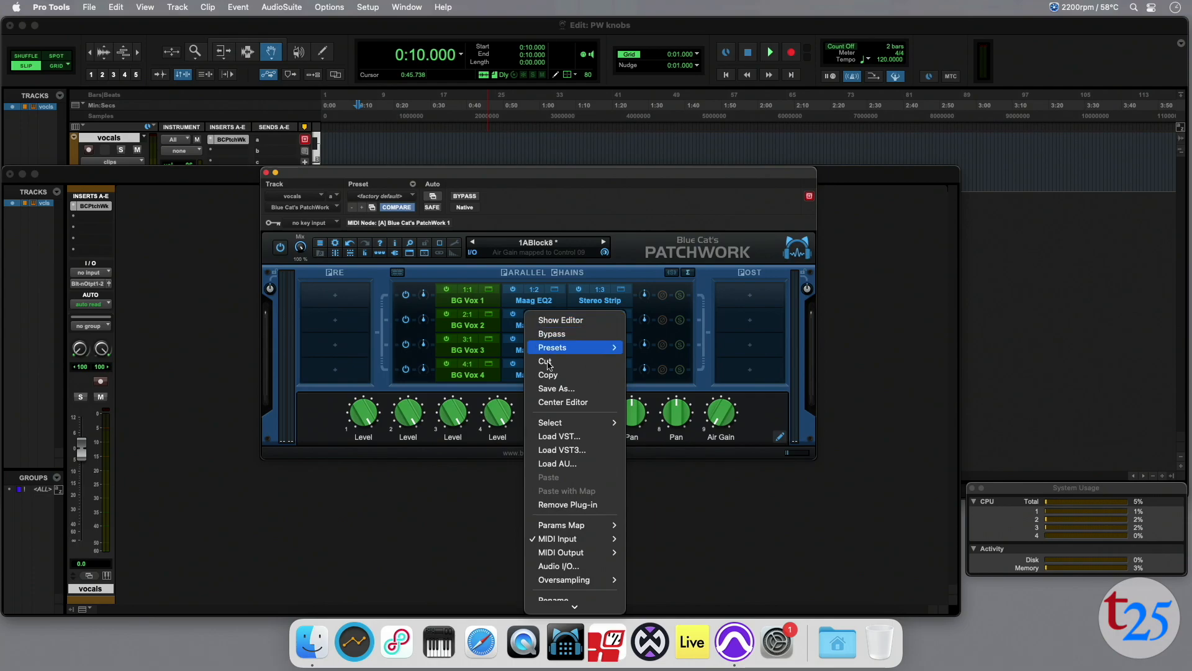
mouse_move(562, 527)
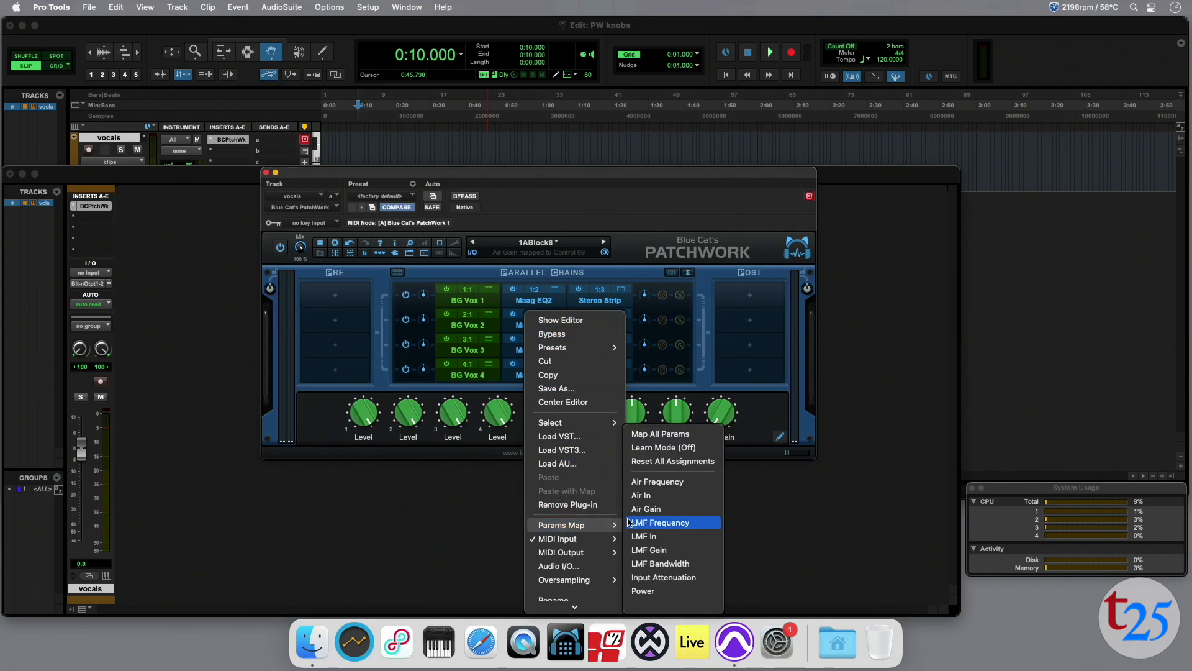
left_click(640, 509)
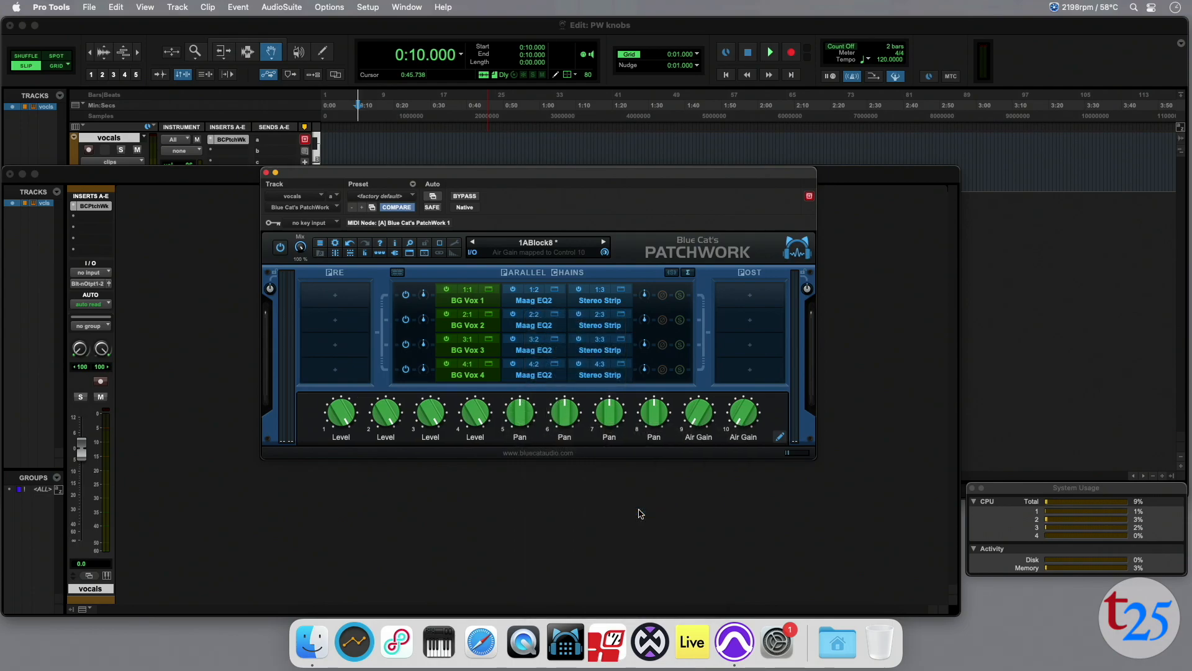
Map the Air Gain parameter of the Maag EQ2 in the BG Vox 3 and 4 chains to assigned controls.
right_click(529, 341)
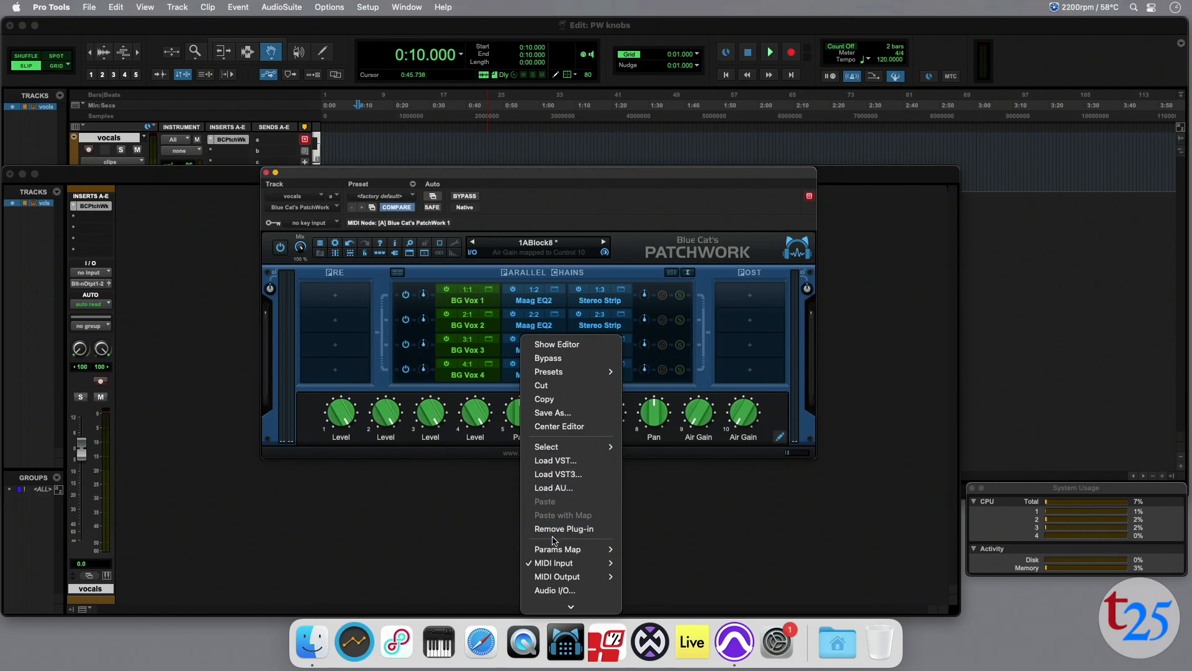
mouse_move(554, 549)
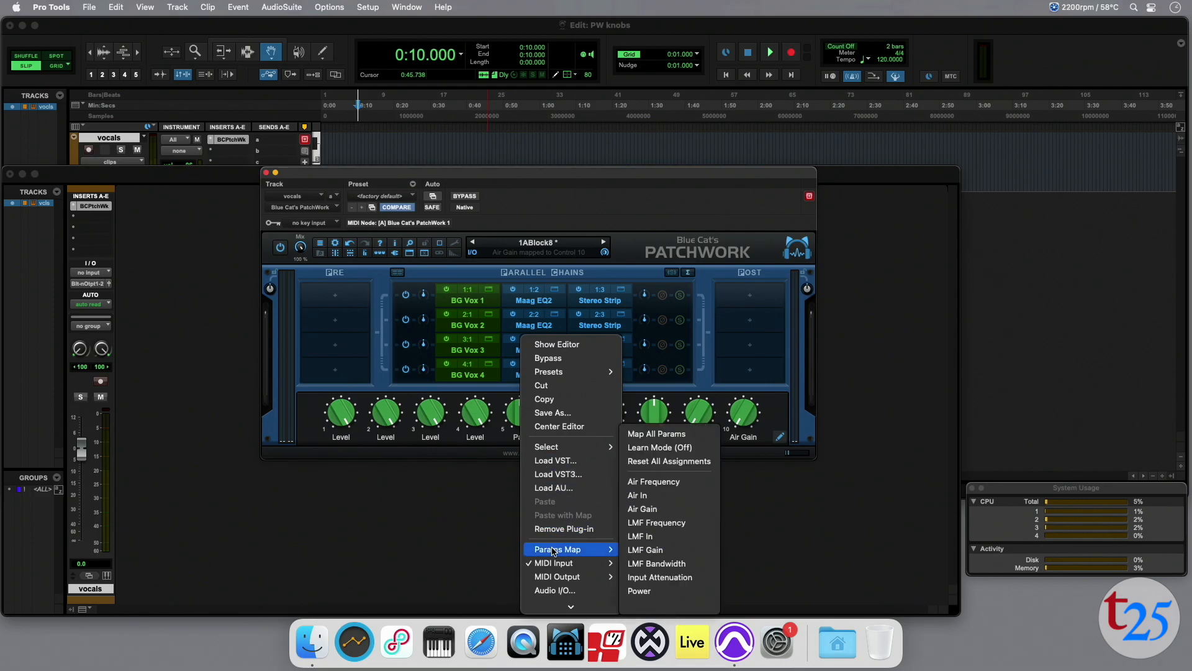
left_click(643, 509)
right_click(530, 366)
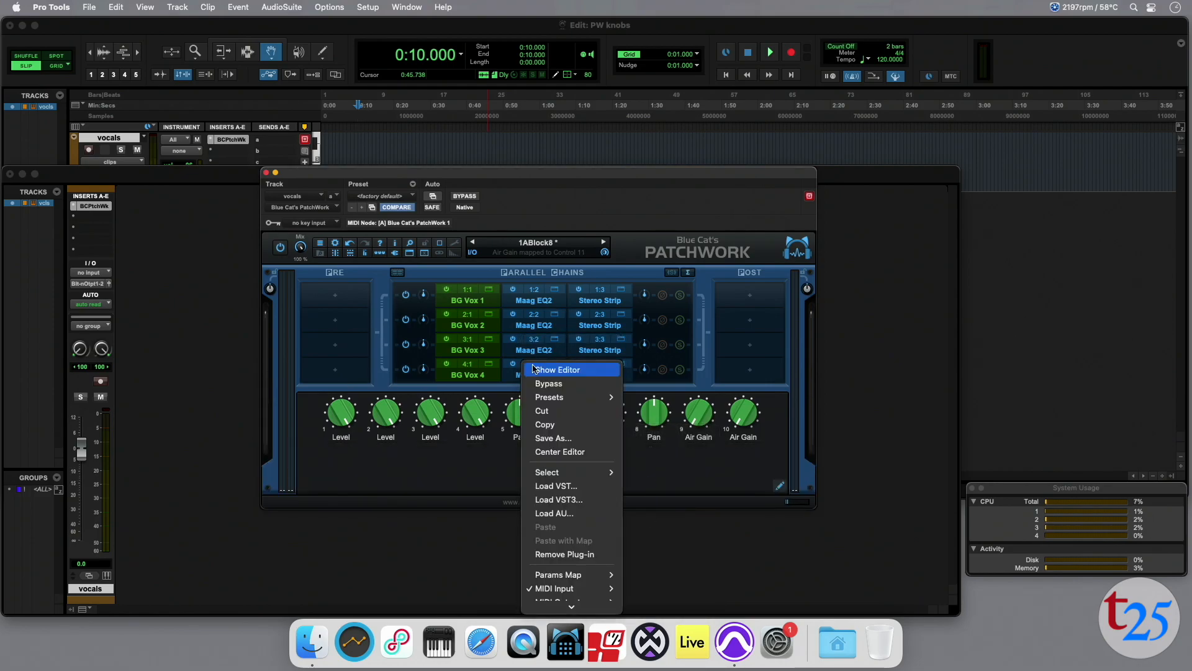
mouse_move(557, 477)
mouse_move(572, 578)
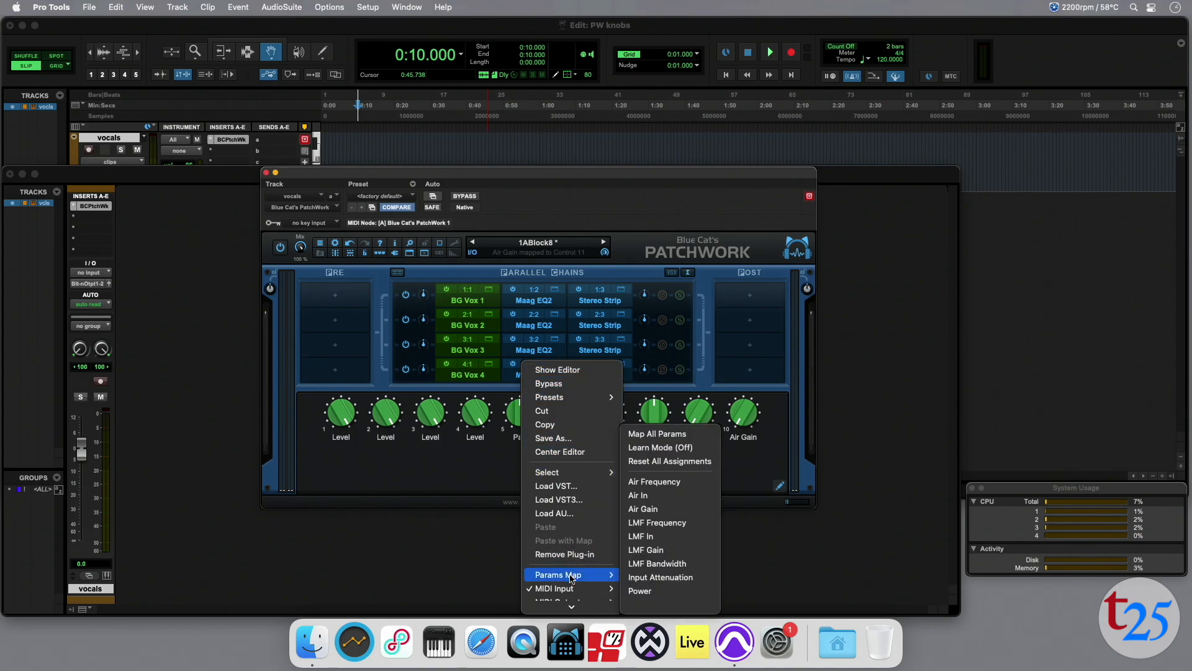
left_click(644, 509)
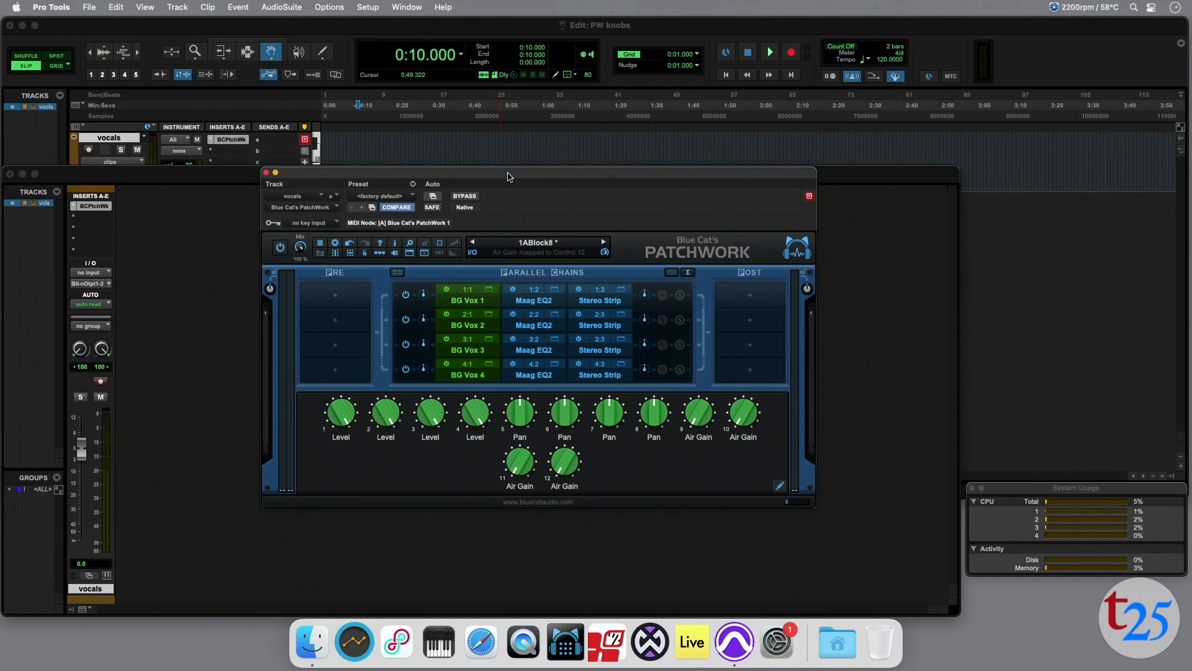
Enable plug-in automation for all the mapped Level, Pan and Air Gain parameters of PatchWork on the vocals track.
left_click_drag(509, 175, 566, 187)
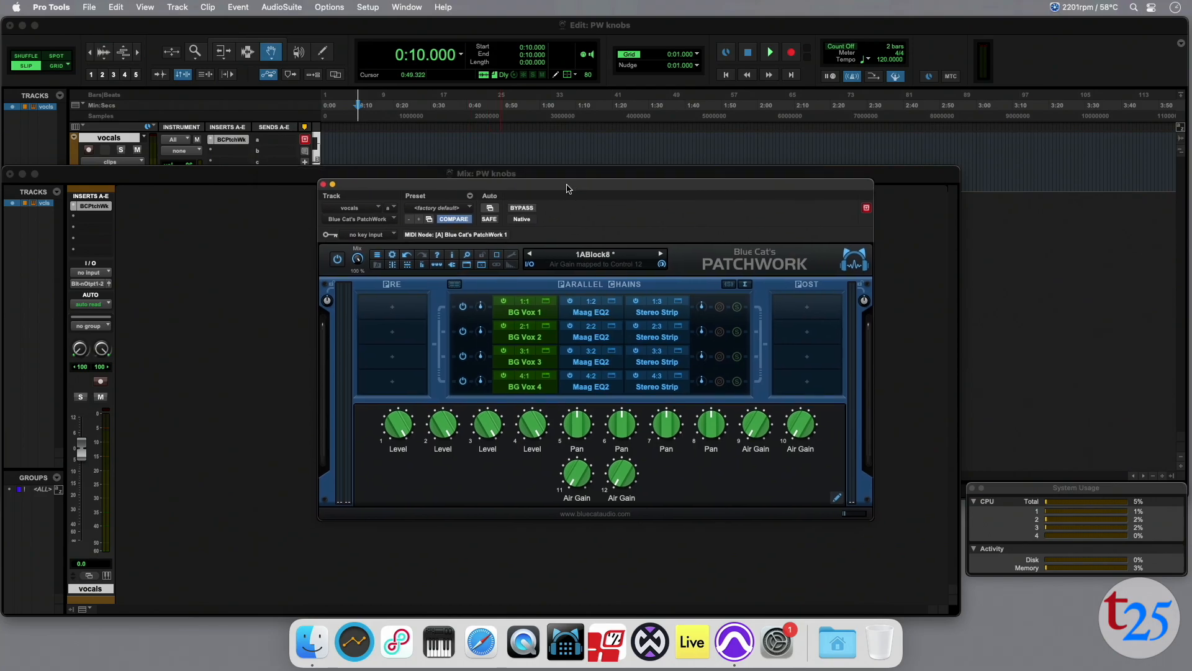
left_click(490, 209)
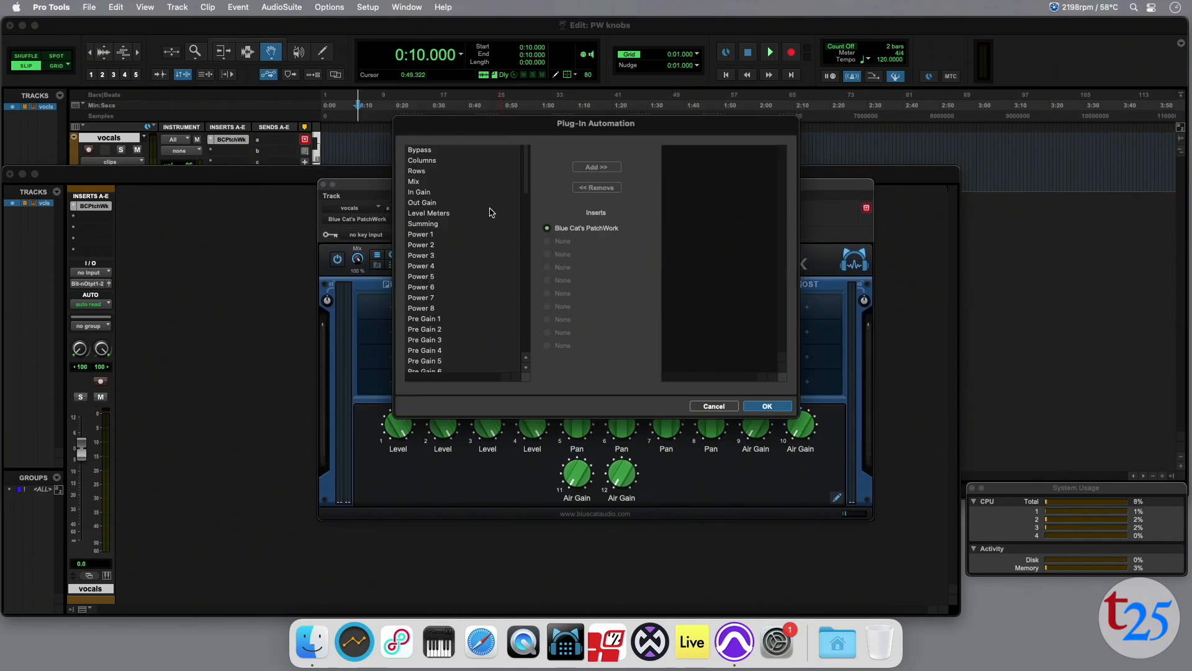
left_click_drag(527, 177, 521, 263)
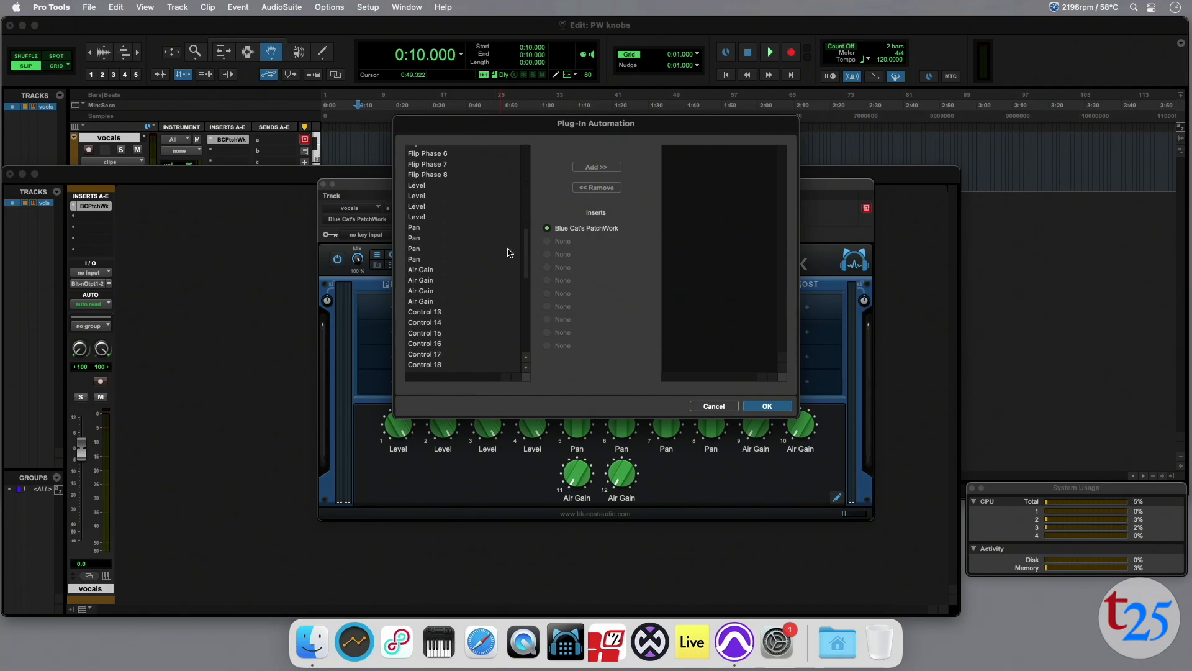
left_click(418, 186)
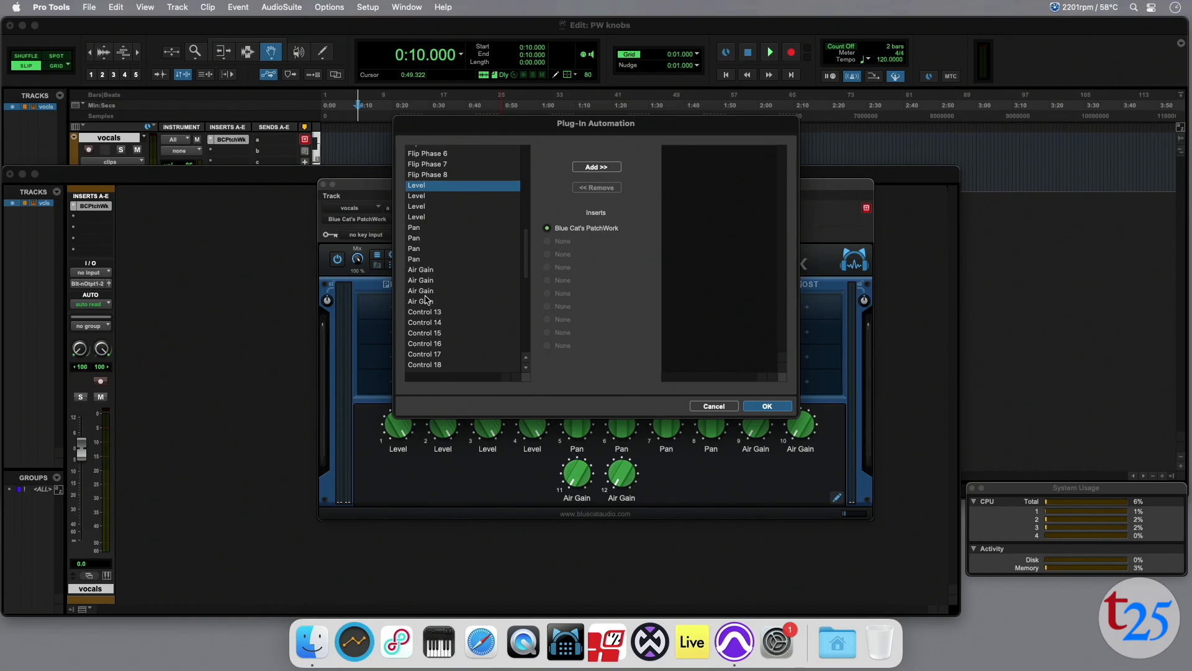
left_click(427, 305, "shift")
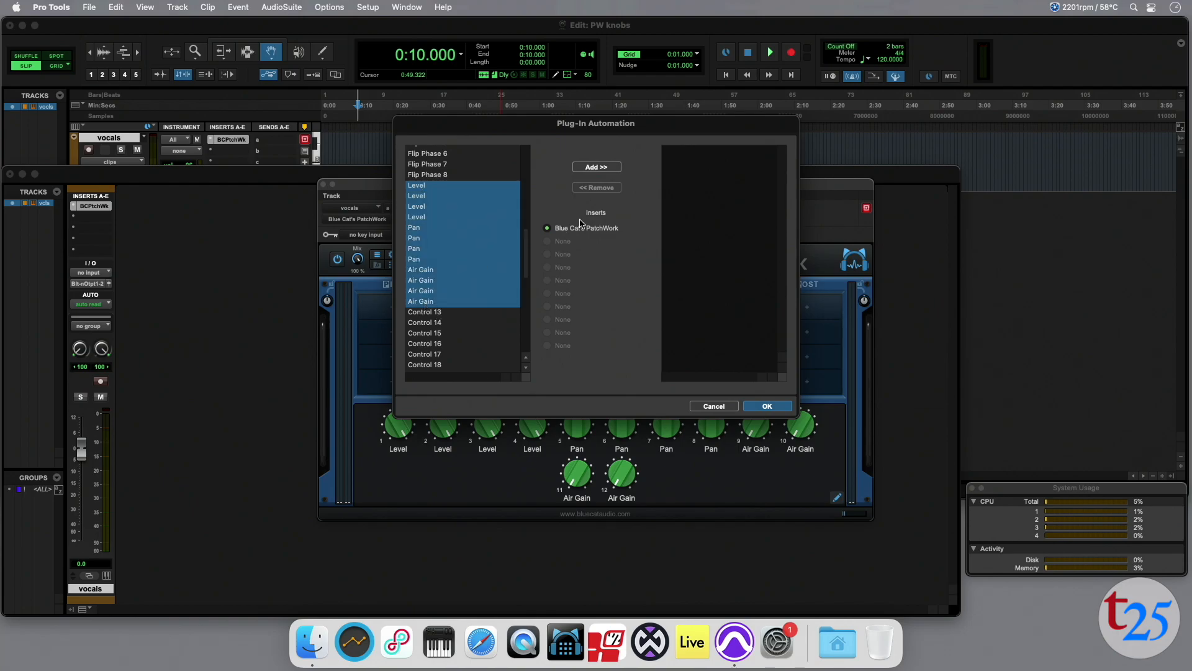
left_click(598, 168)
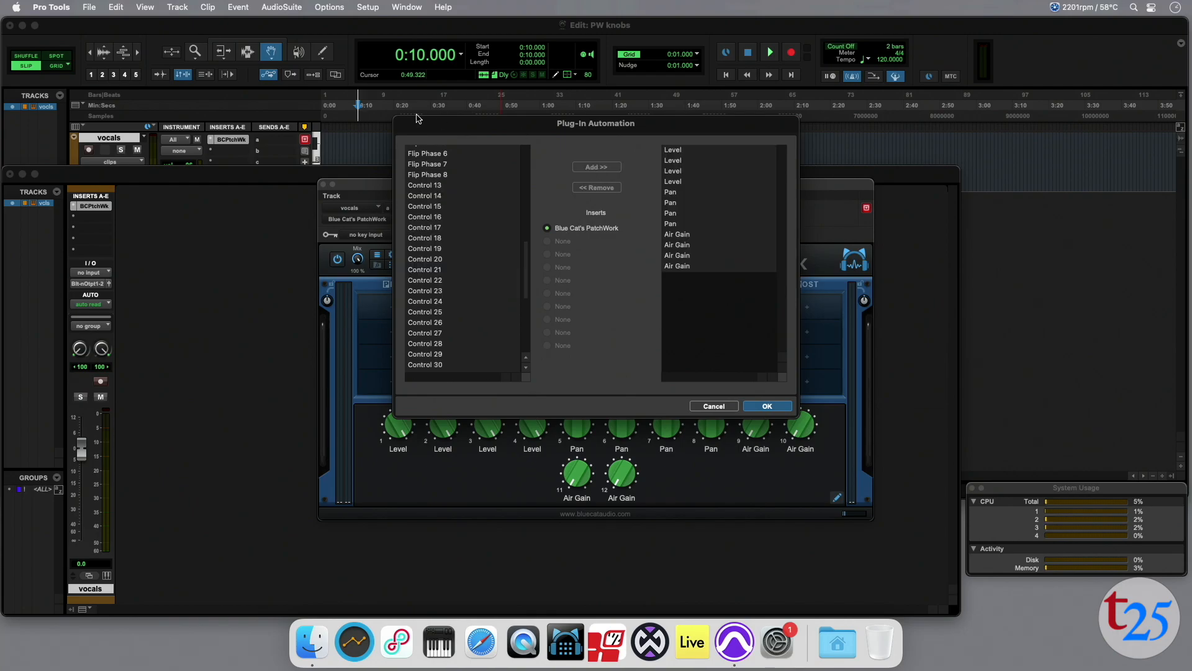
left_click(768, 407)
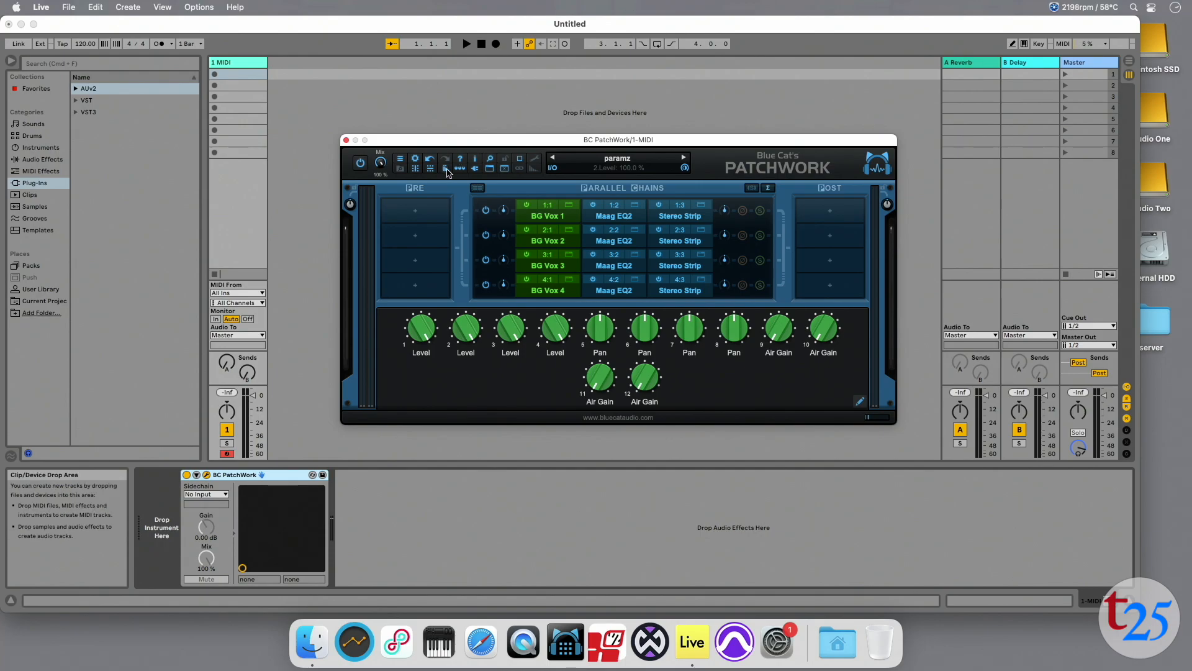
Unfold the BC PatchWork device and configure its panel with the four Air Gain parameters, trying the first Air Gain slider.
left_click(197, 475)
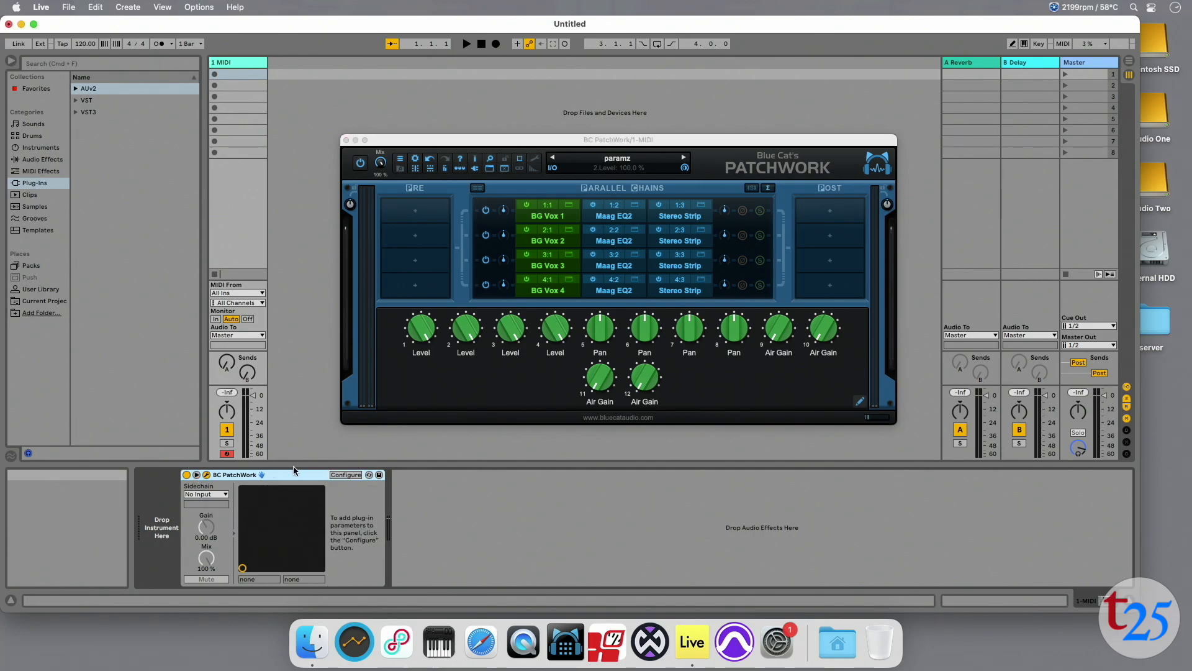
left_click(345, 475)
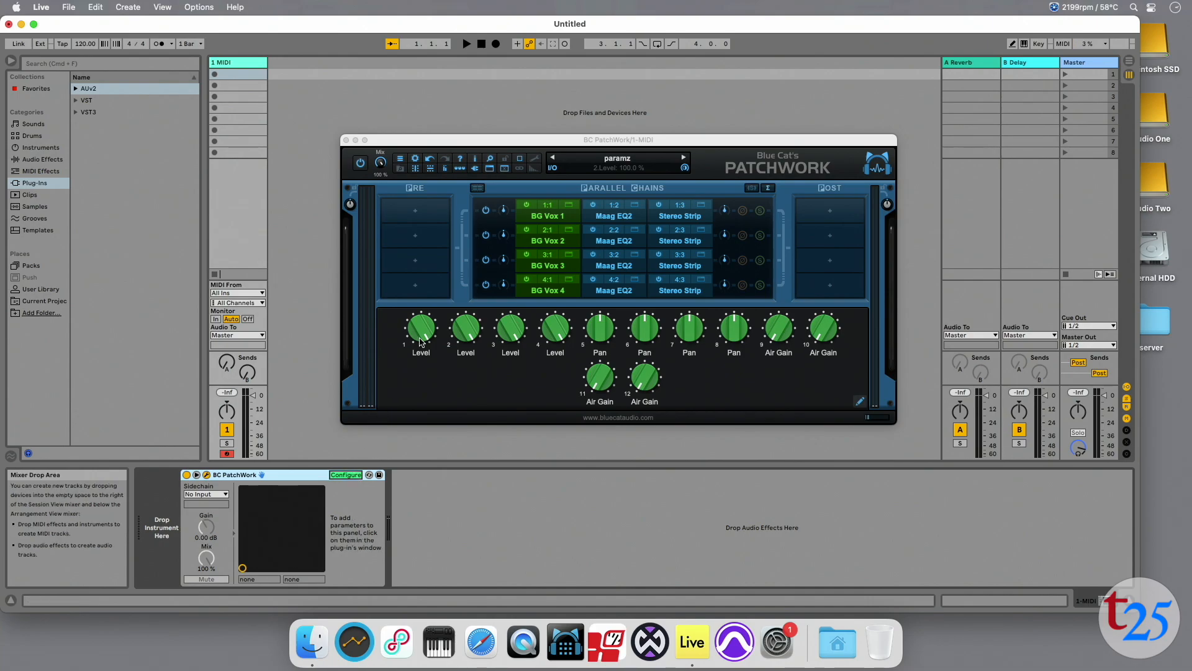
left_click(780, 333)
left_click(824, 329)
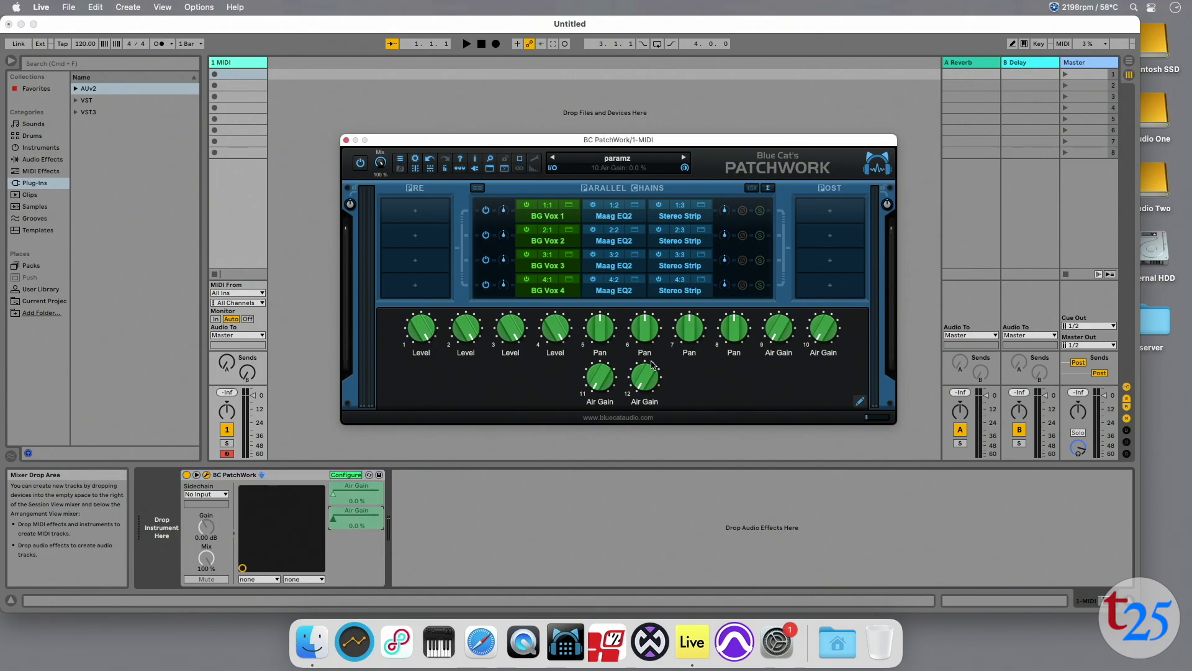
left_click(595, 384)
left_click(640, 382)
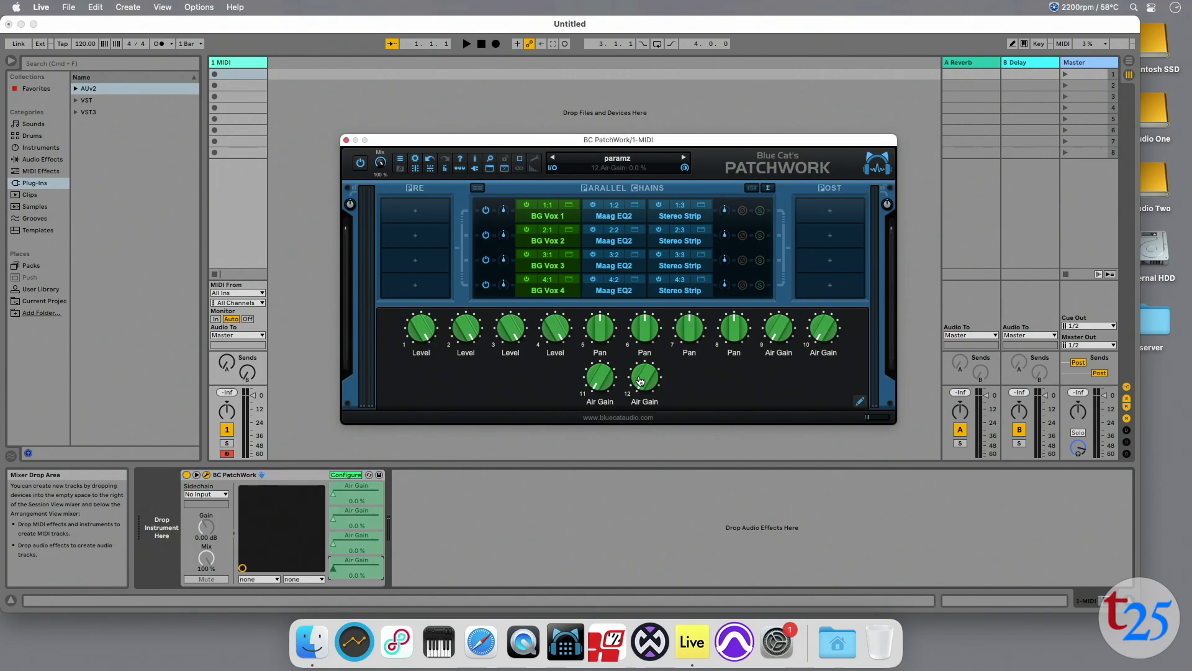
left_click(345, 475)
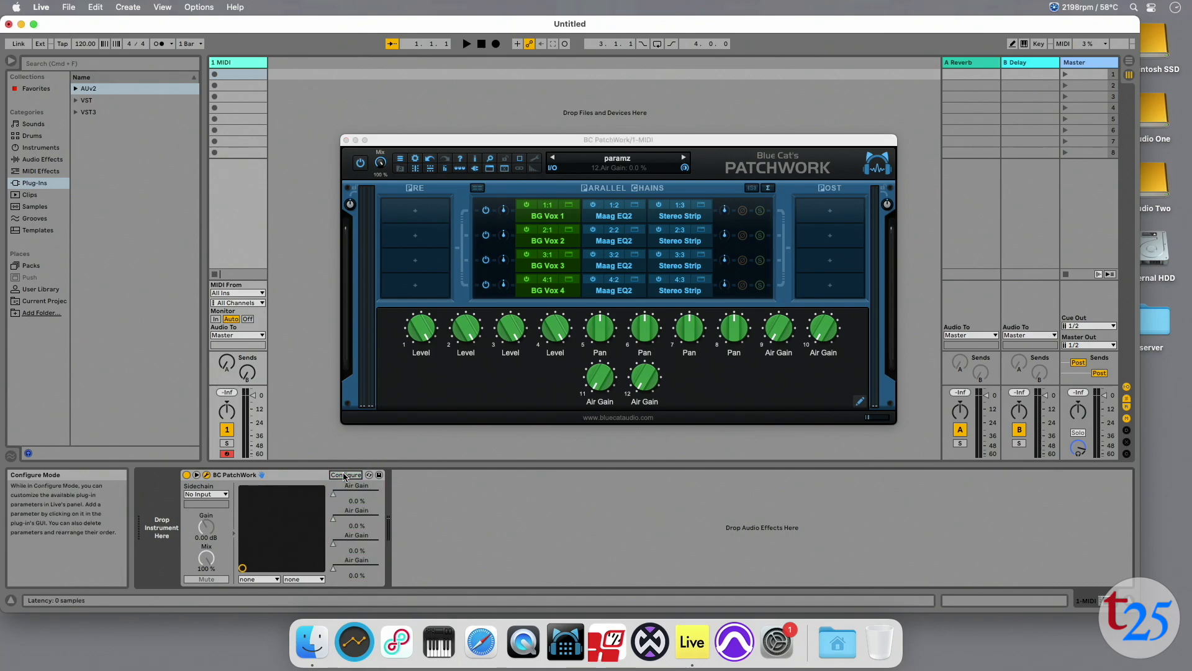
mouse_move(335, 497)
left_mouse_down()
mouse_move(360, 497)
mouse_move(335, 497)
left_mouse_up()
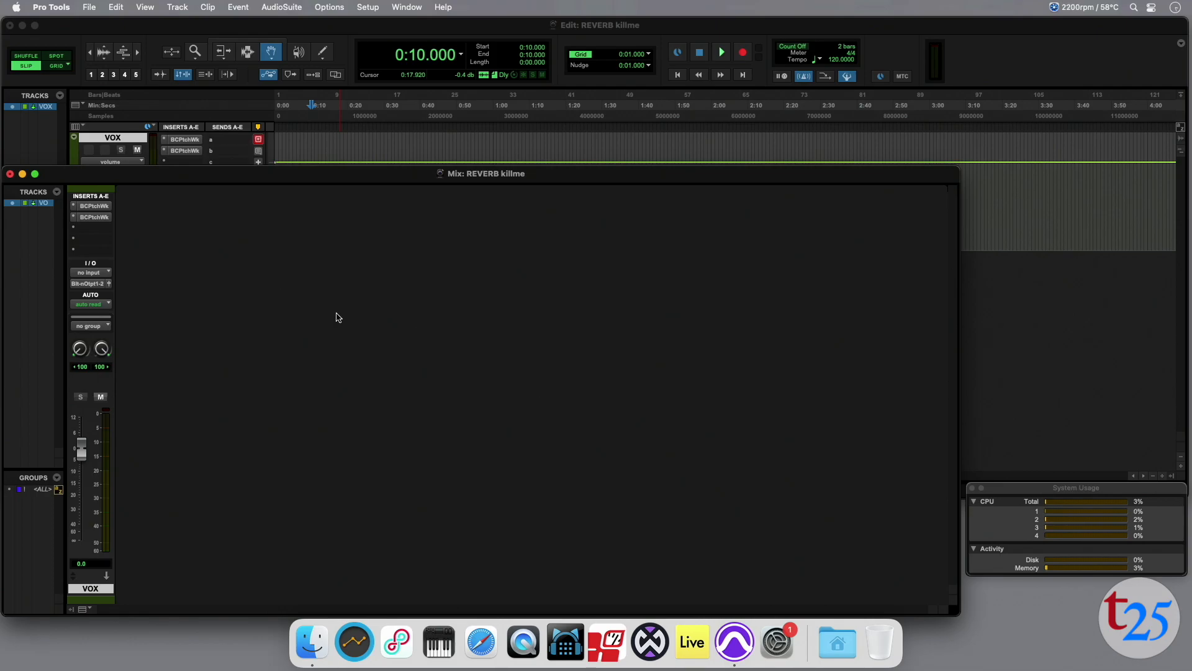
Inspect the chains and assigned controls of the two PatchWork inserts on the VOX track.
left_click(85, 210)
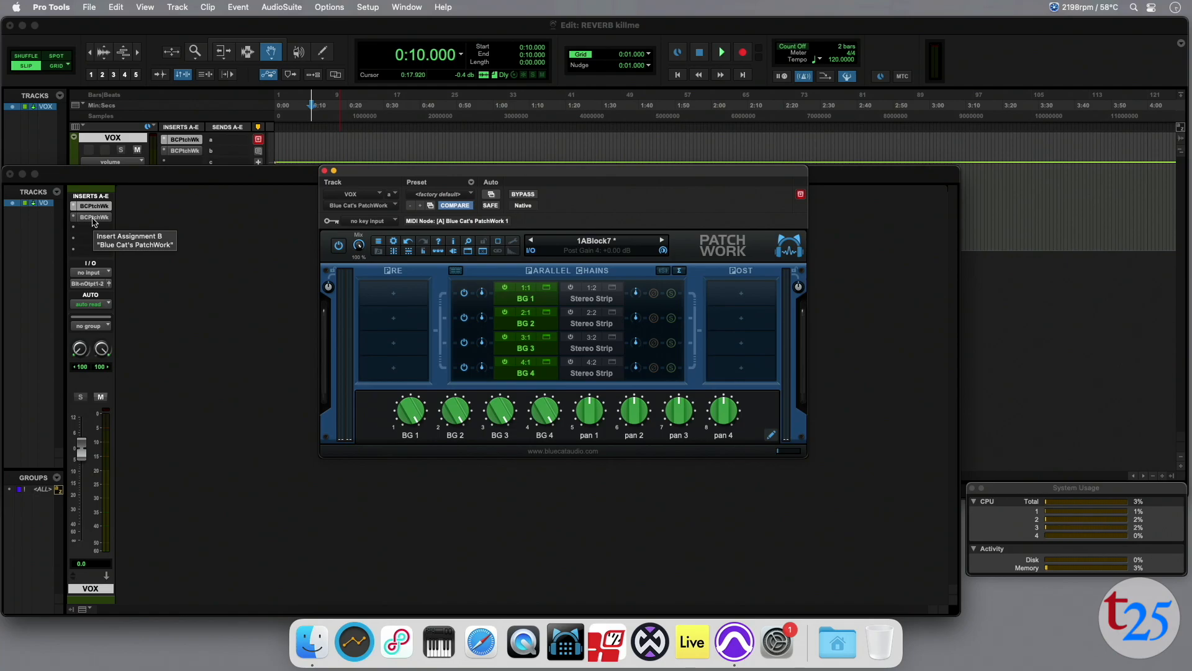
left_click(94, 217)
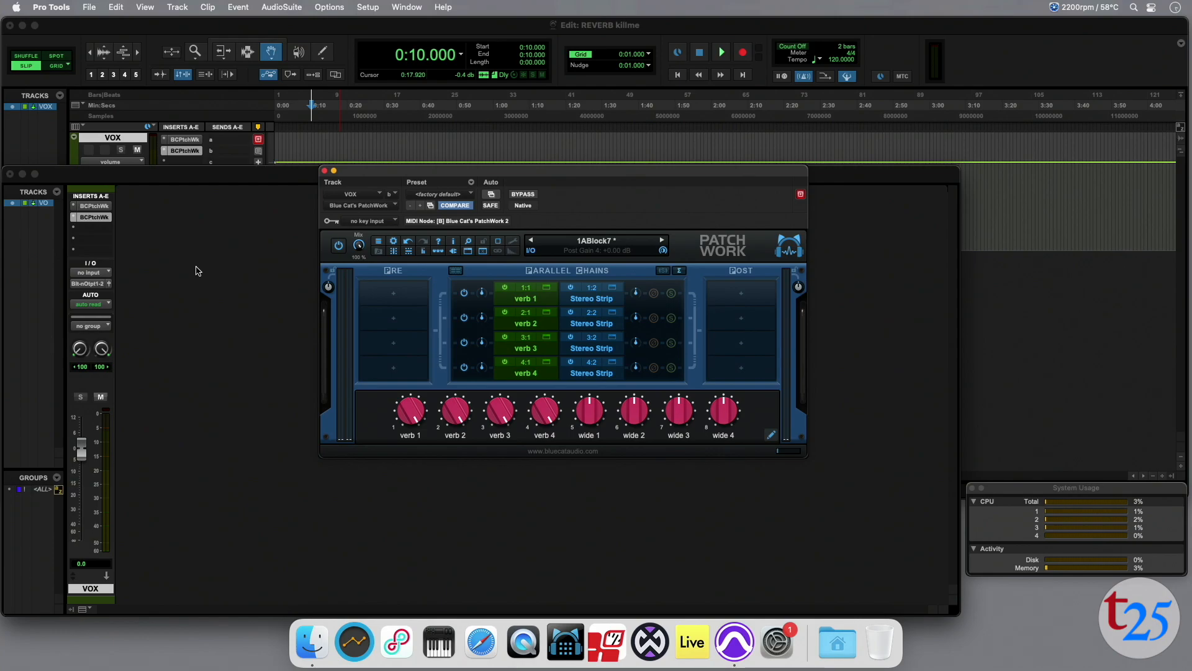
Enable plug-in automation for BG 1 to BG 4 and pan 1 to pan 4 in the VOX track's first PatchWork insert.
left_click(95, 207)
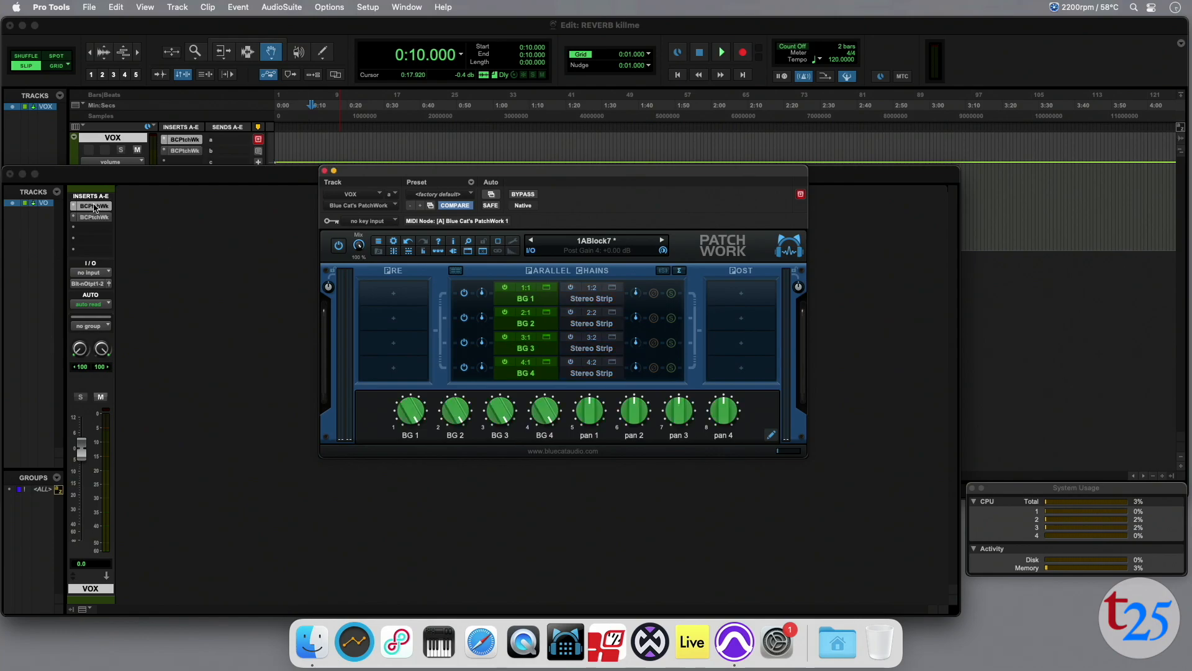
left_click(491, 198)
scroll(497, 302, "down", 10)
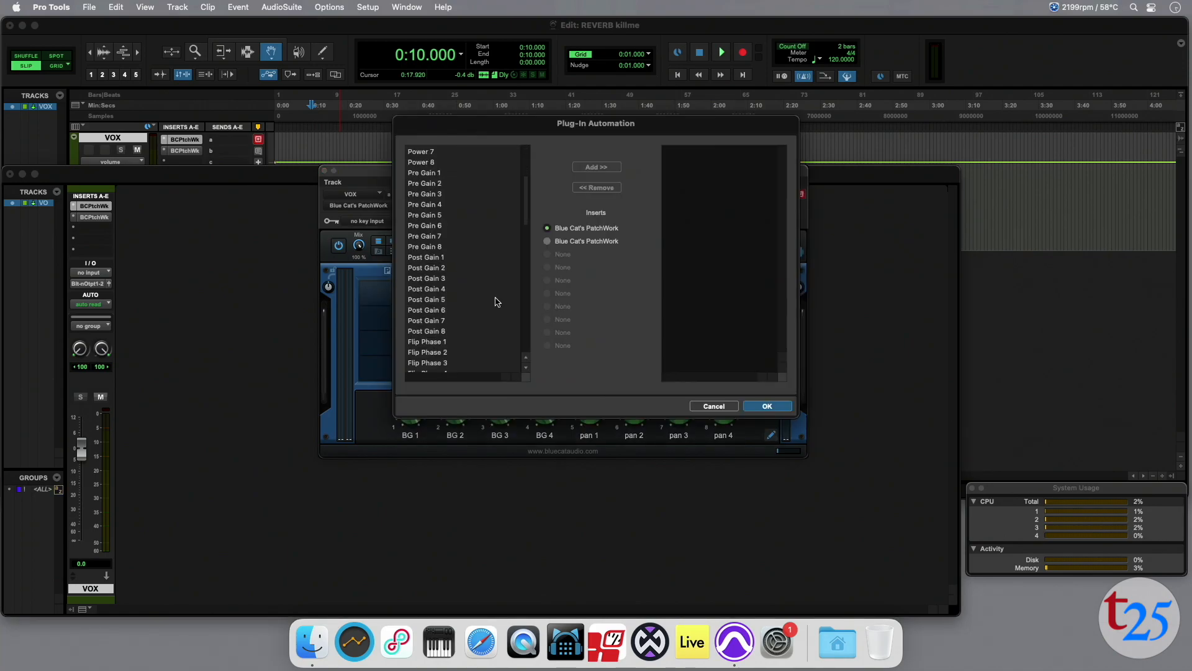
scroll(497, 302, "down", 5)
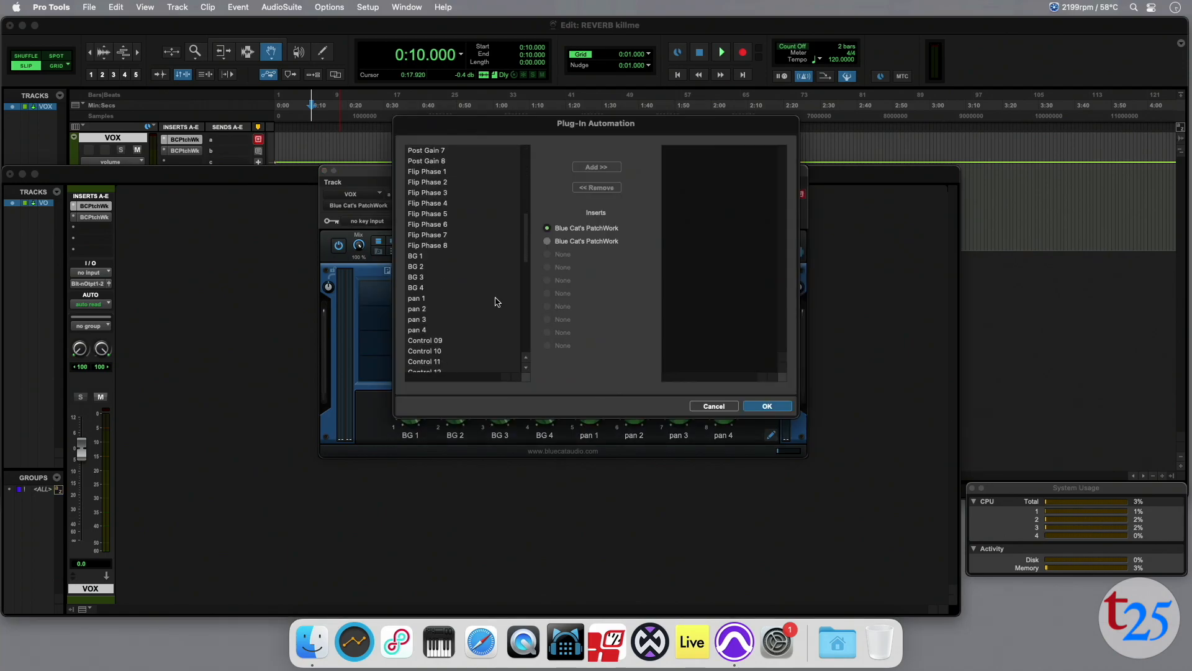
left_click(416, 256)
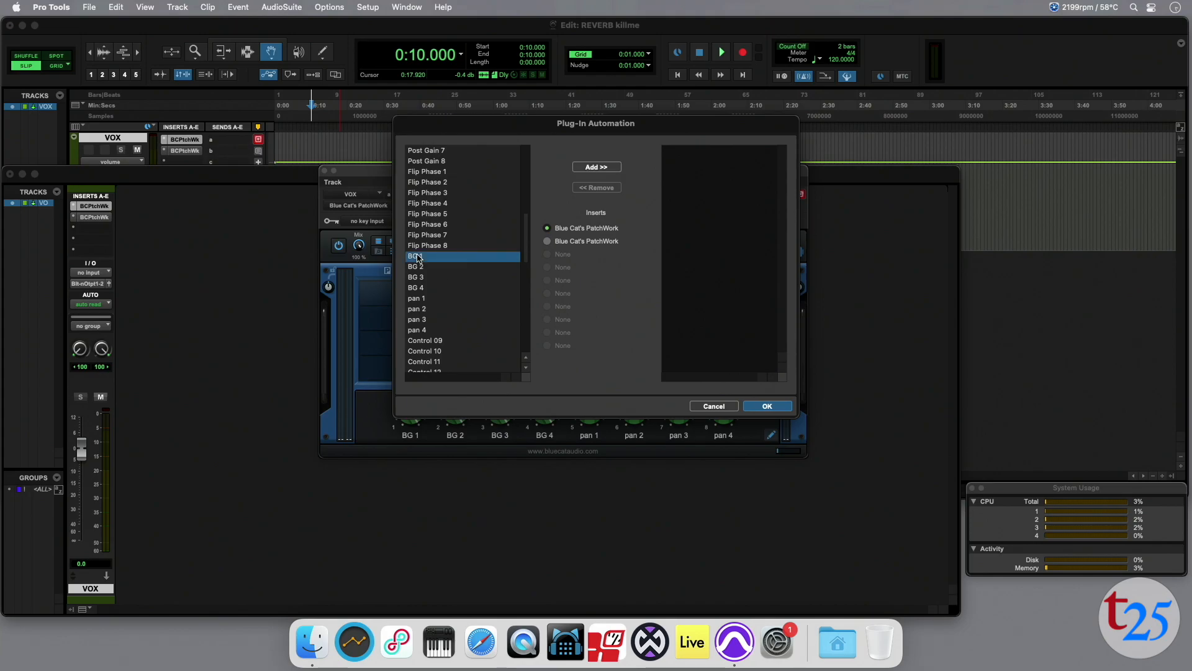
left_click(421, 332, "shift")
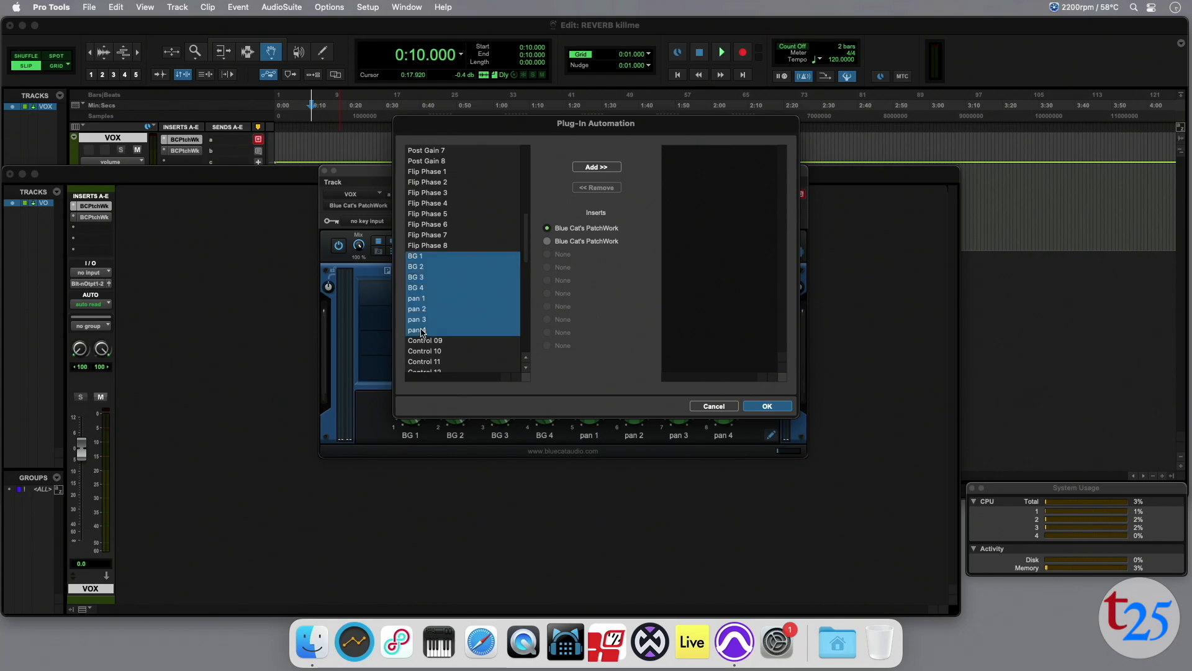
left_click(594, 167)
left_click(770, 408)
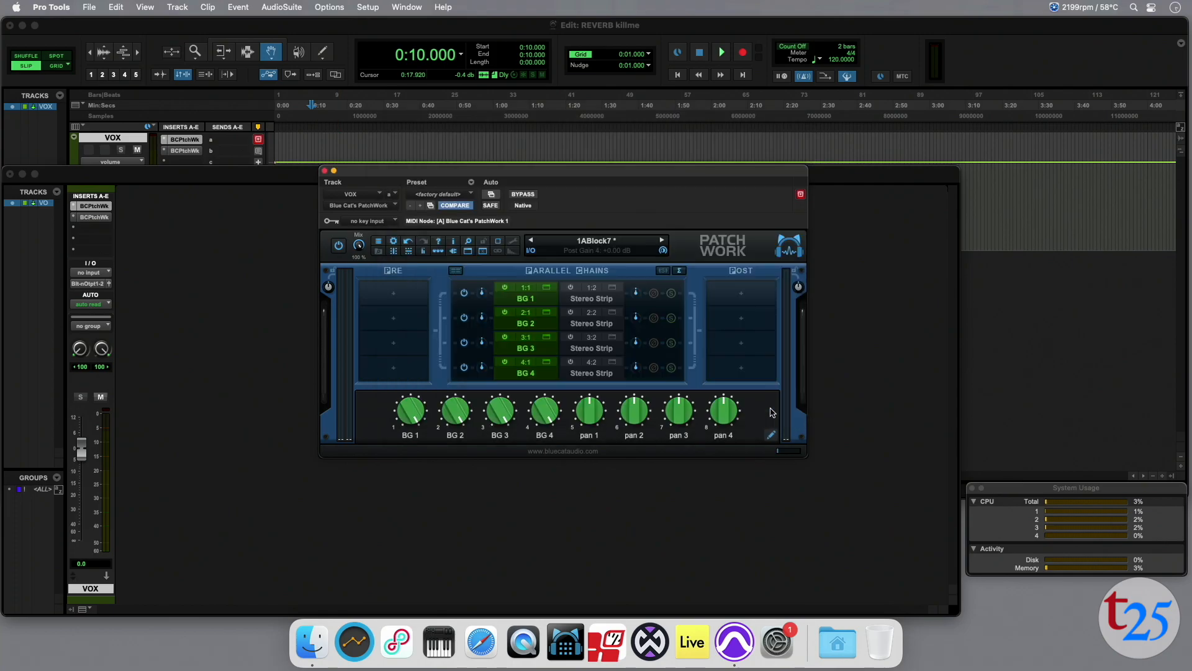
Enable plug-in automation for verb 1 to verb 4 and wide 1 to wide 4 in the VOX track's second PatchWork insert.
left_click(91, 218)
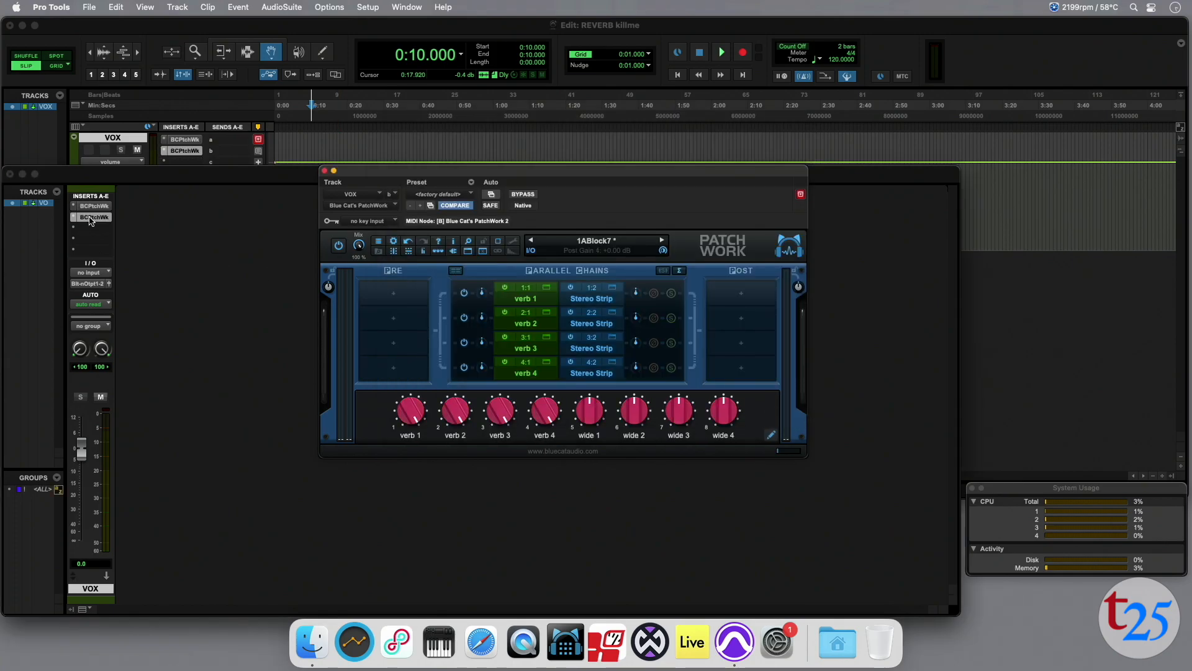
left_click(490, 194)
scroll(490, 299, "down", 10)
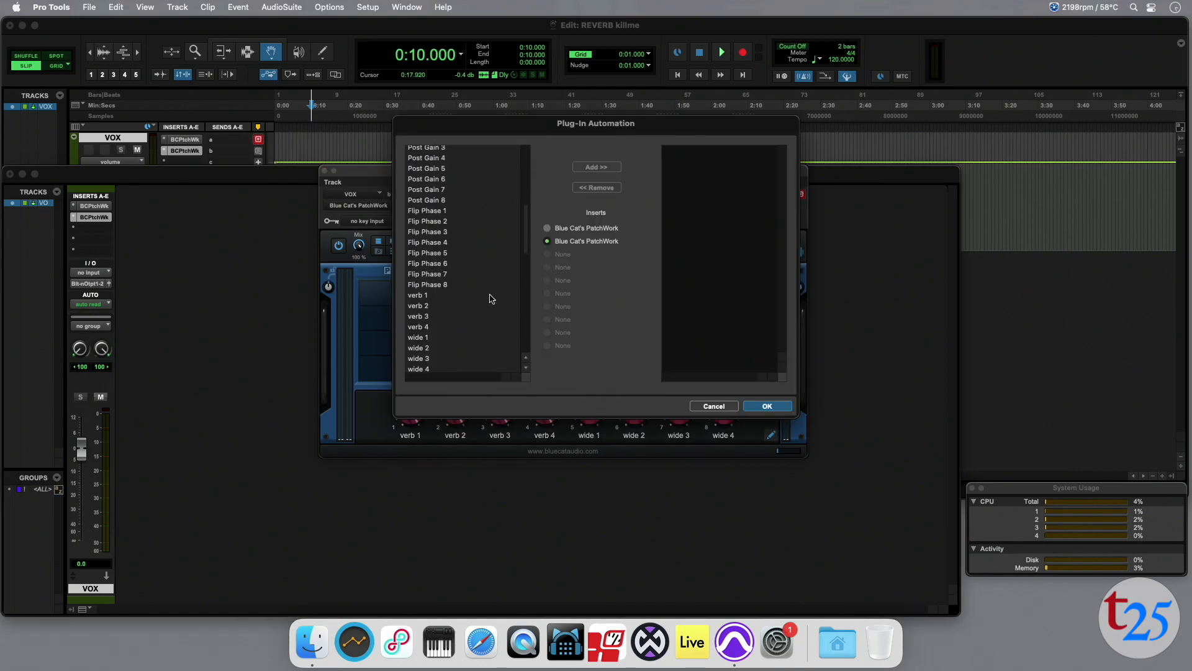
left_click(420, 276)
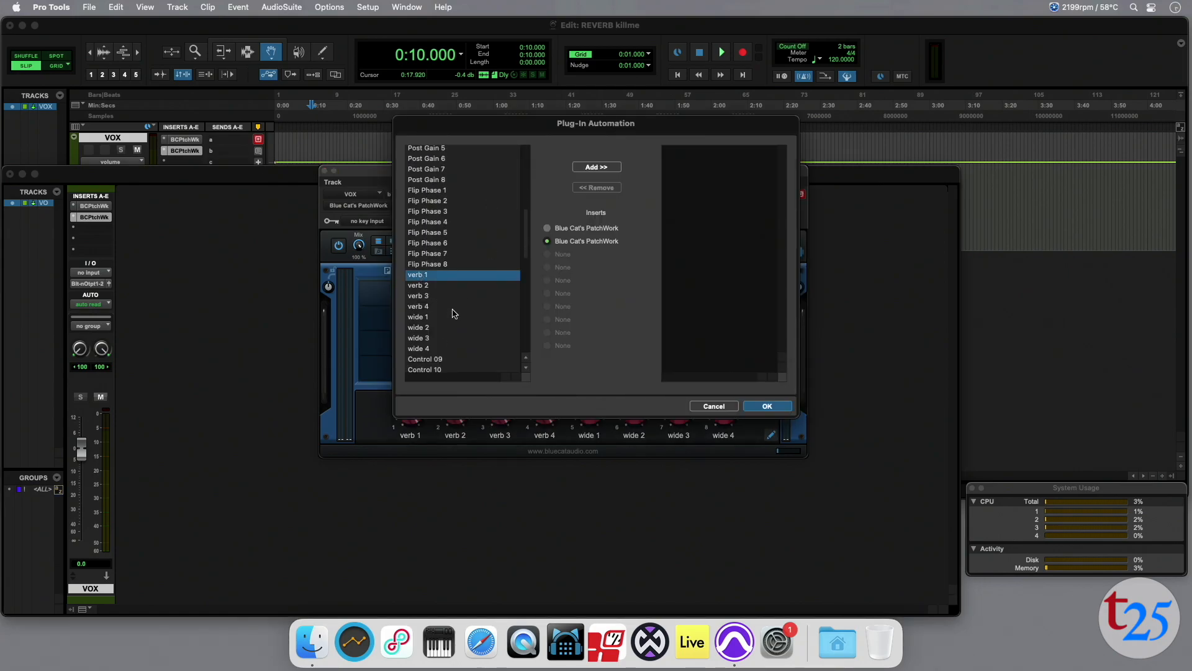
left_click(435, 349, "shift")
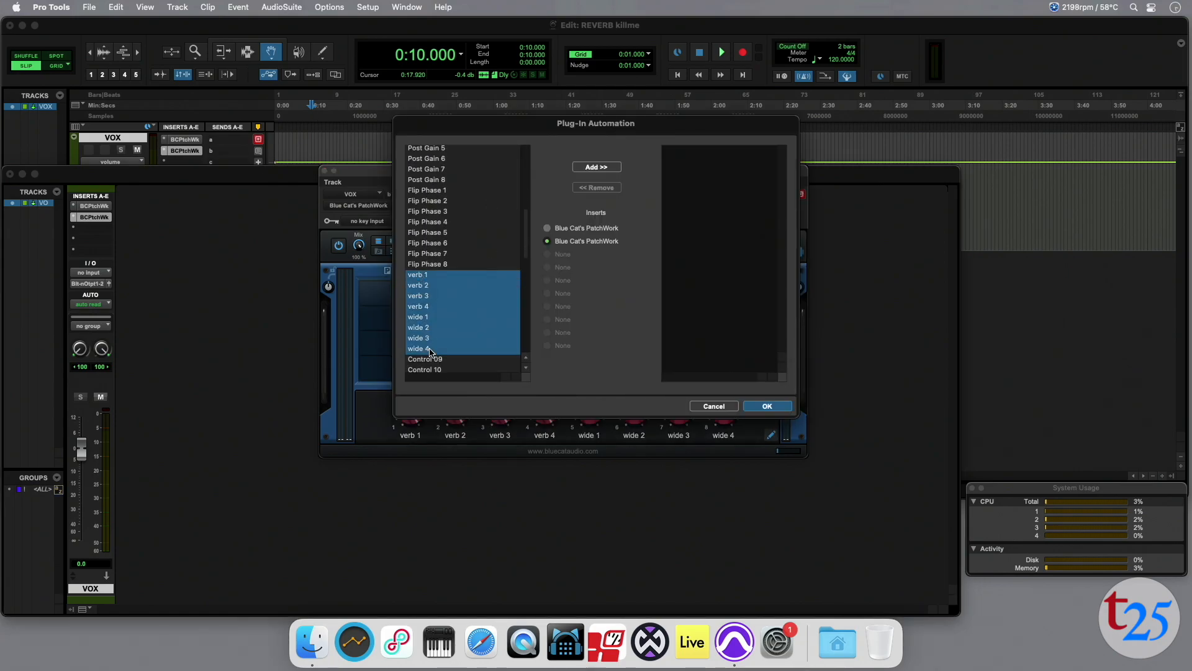
left_click(597, 168)
left_click(775, 407)
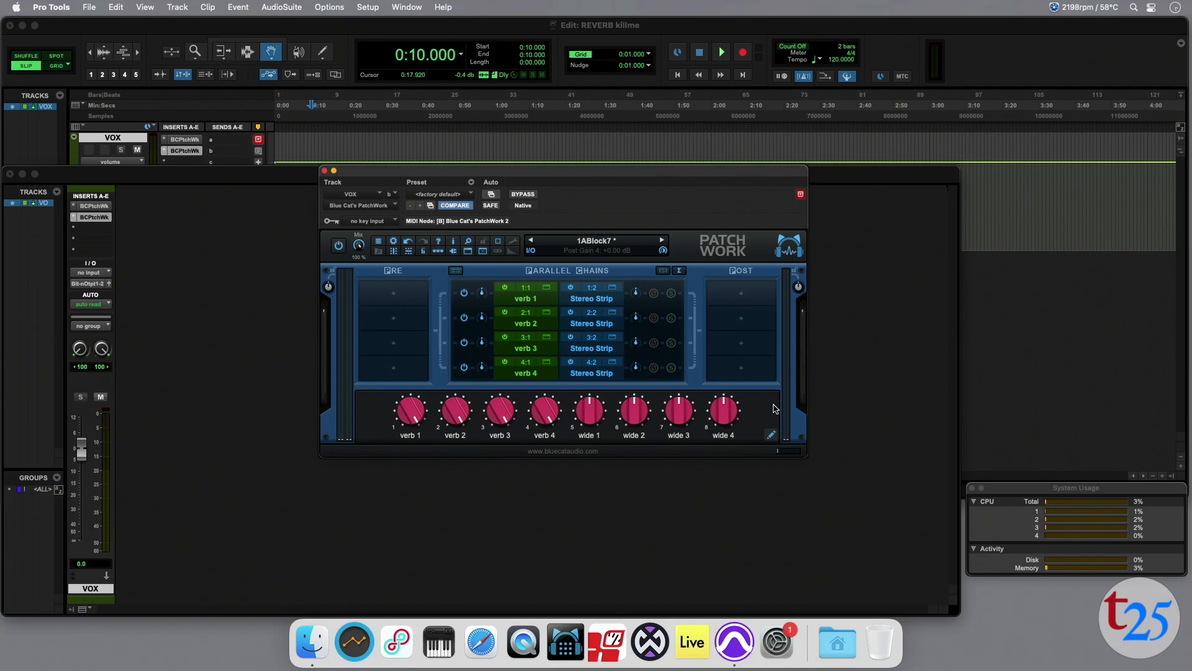
Add a ninth control to the second PatchWork's parameter map and assign it to PatchWork's Mix by learning, turning Mix to 45%.
left_click(773, 439)
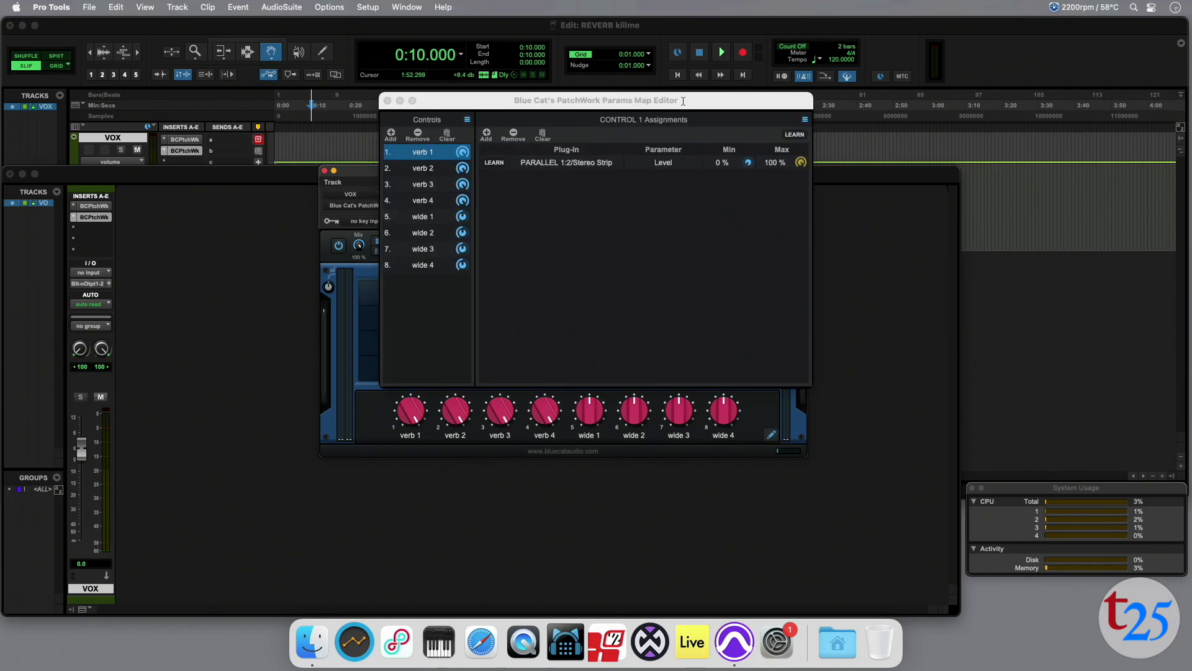
mouse_move(706, 127)
left_mouse_down()
mouse_move(878, 267)
mouse_move(831, 329)
left_mouse_up()
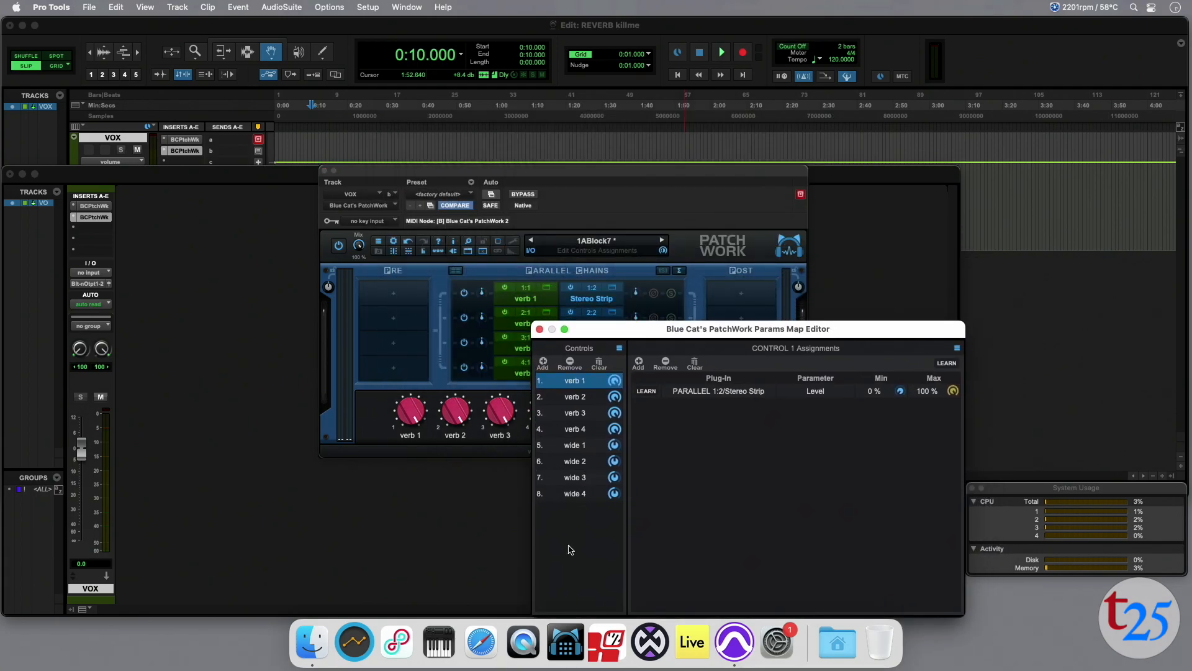
left_click(543, 363)
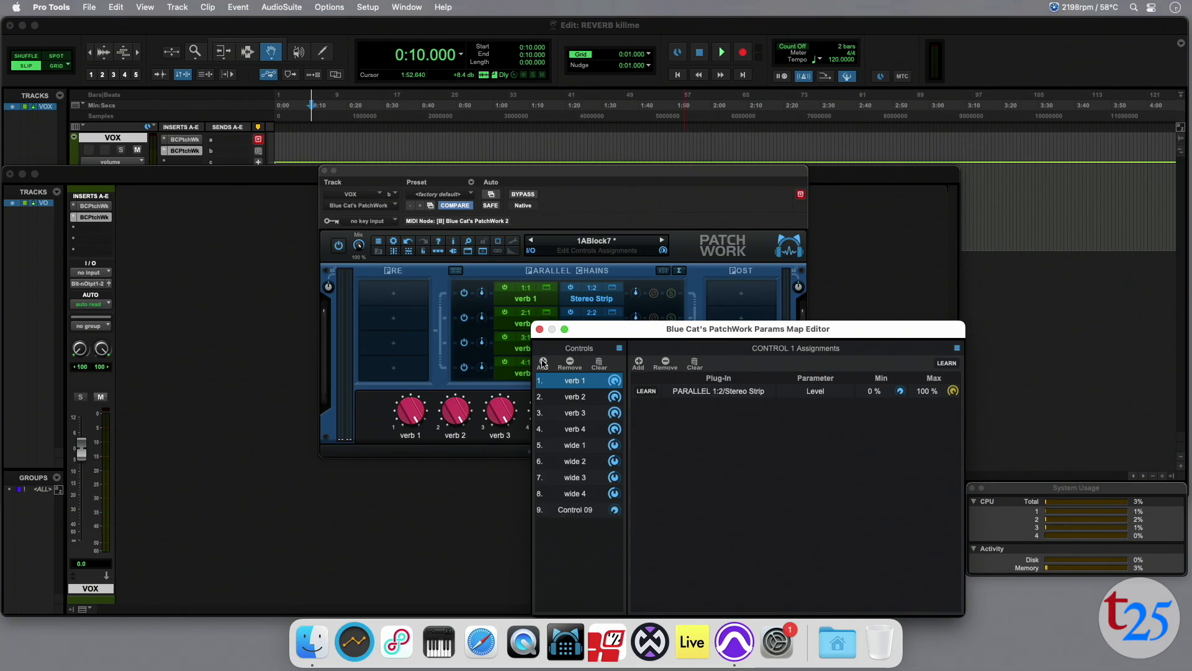
left_click(570, 510)
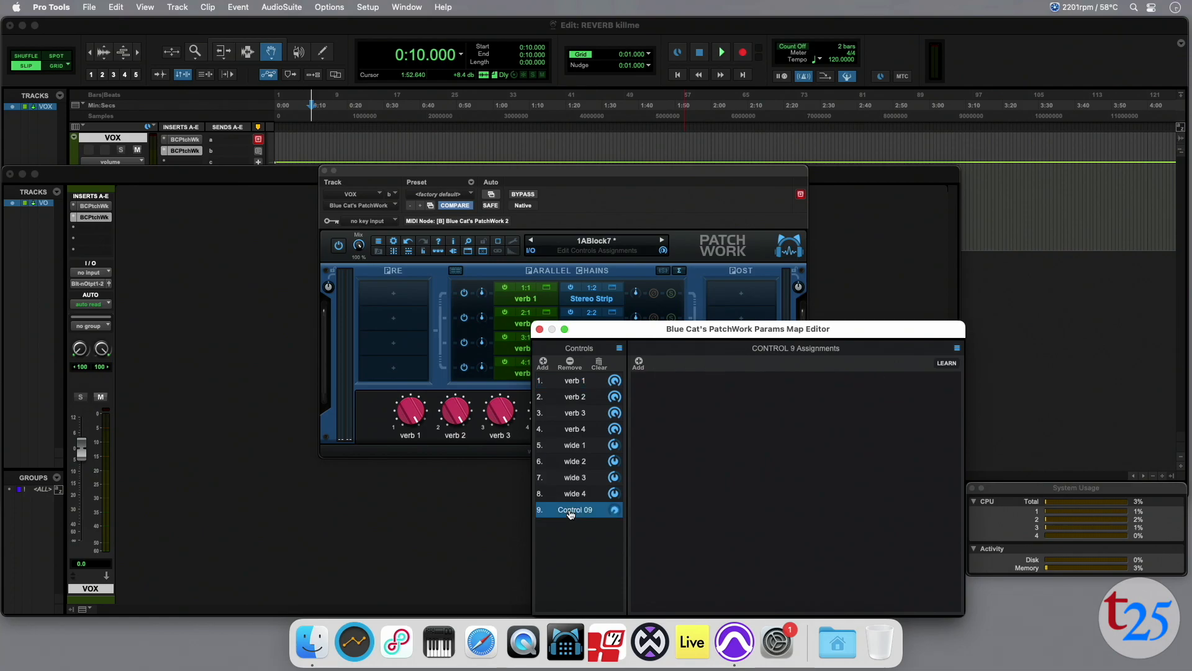
left_click(639, 363)
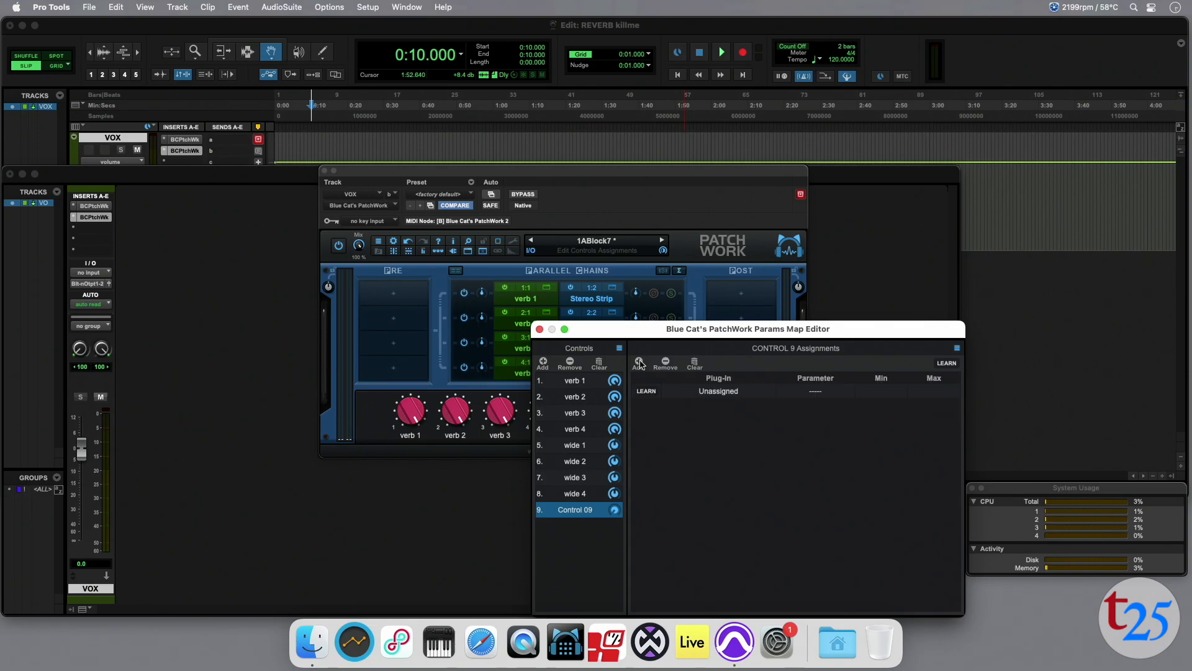
left_click(648, 392)
left_click_drag(359, 248, 362, 290)
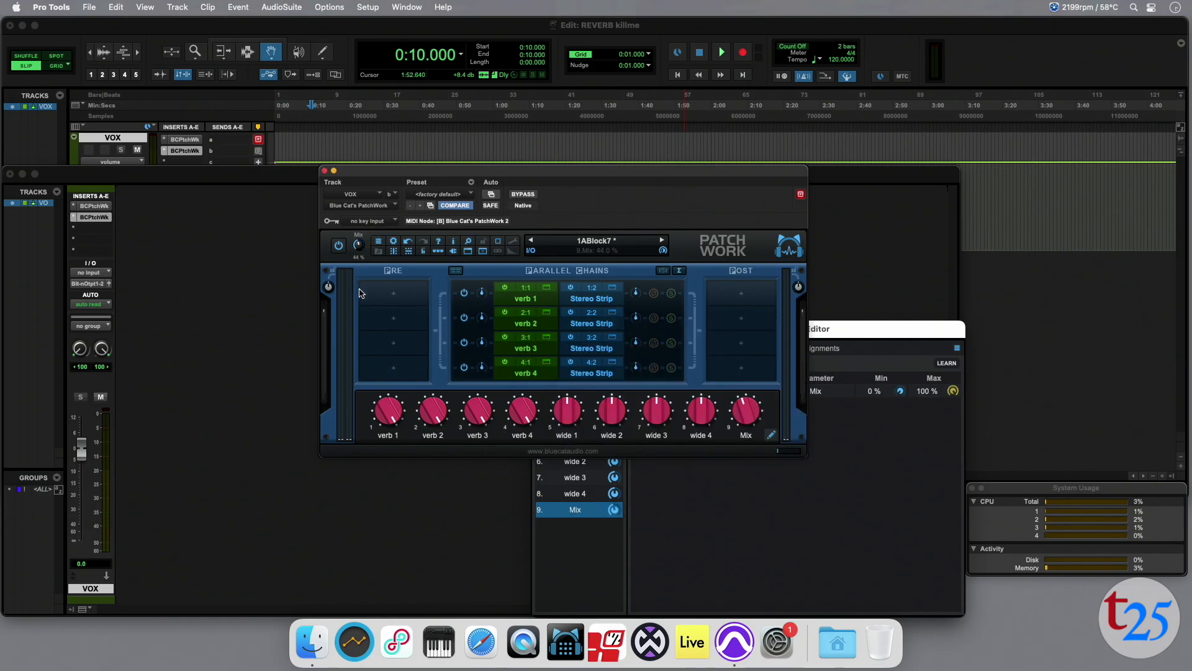
left_click(742, 497)
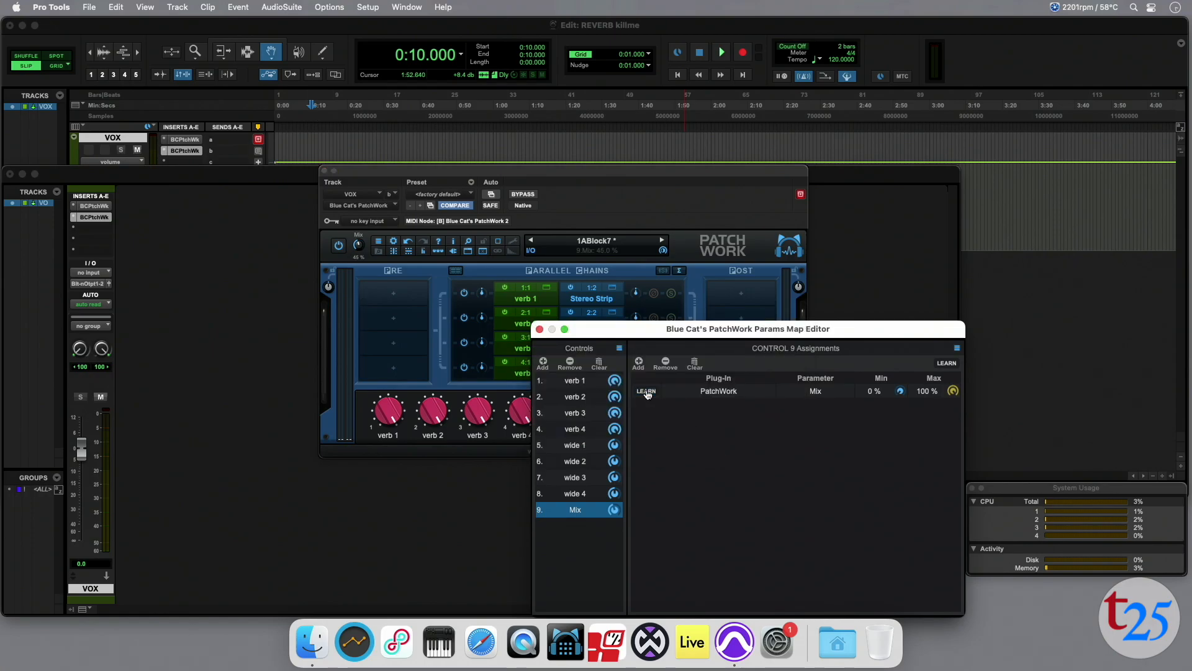
left_click(541, 330)
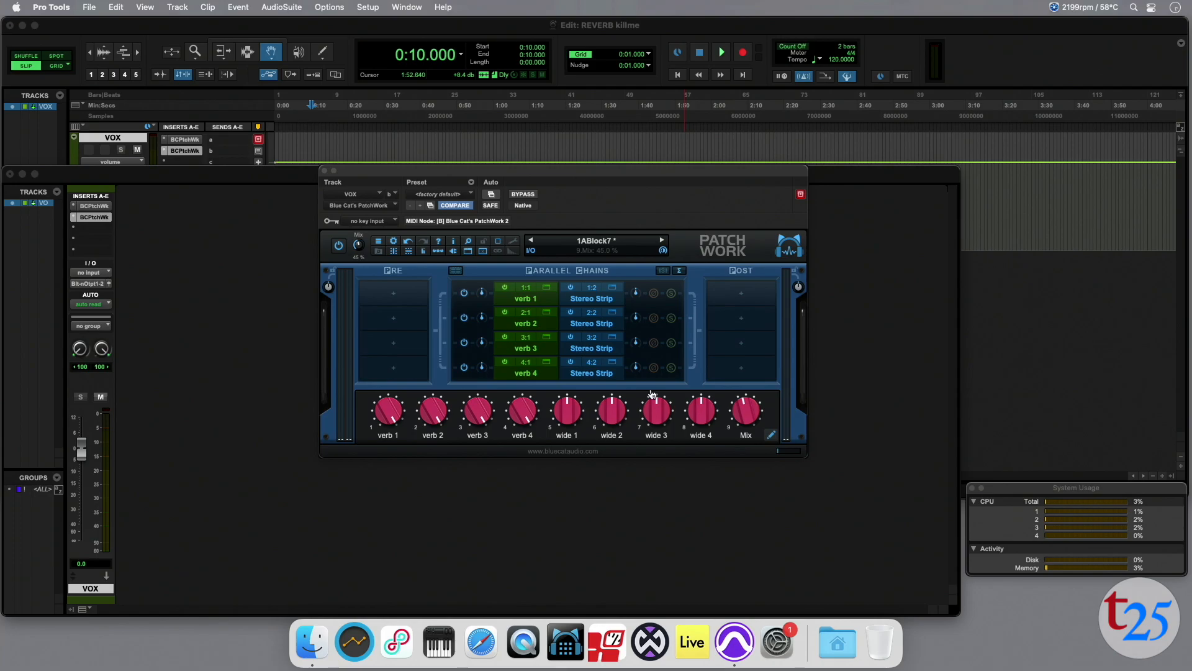
Rename the second PatchWork's new Mix control as "wet dry".
double_click(747, 436)
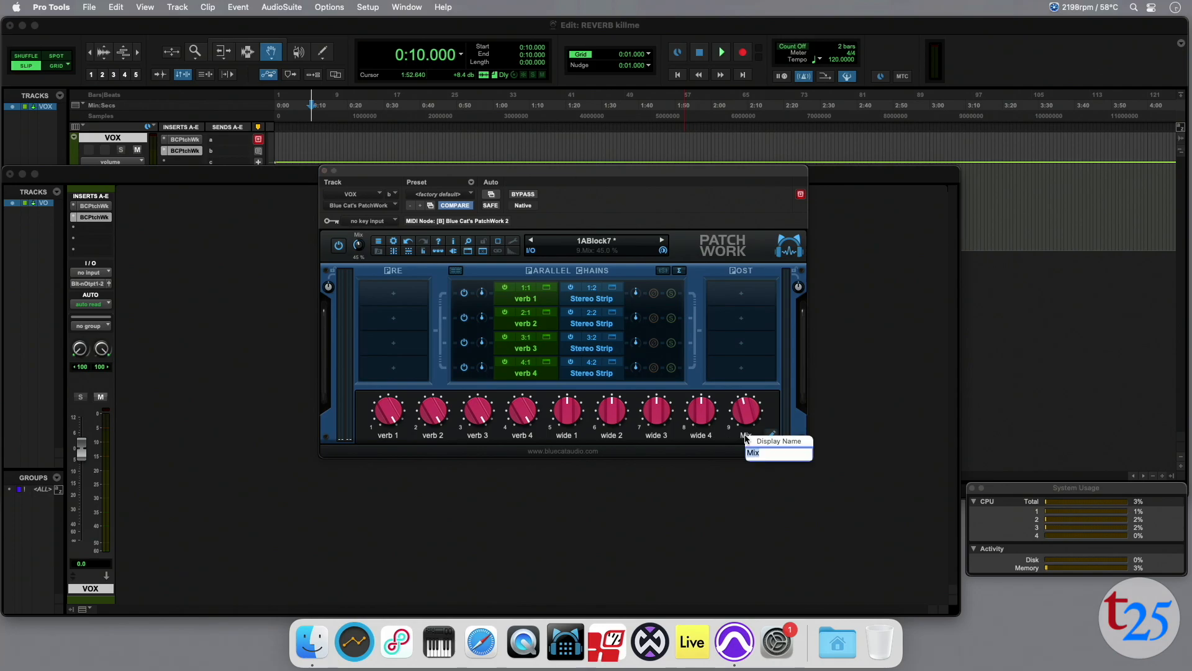
type("Wet dry")
key("Return")
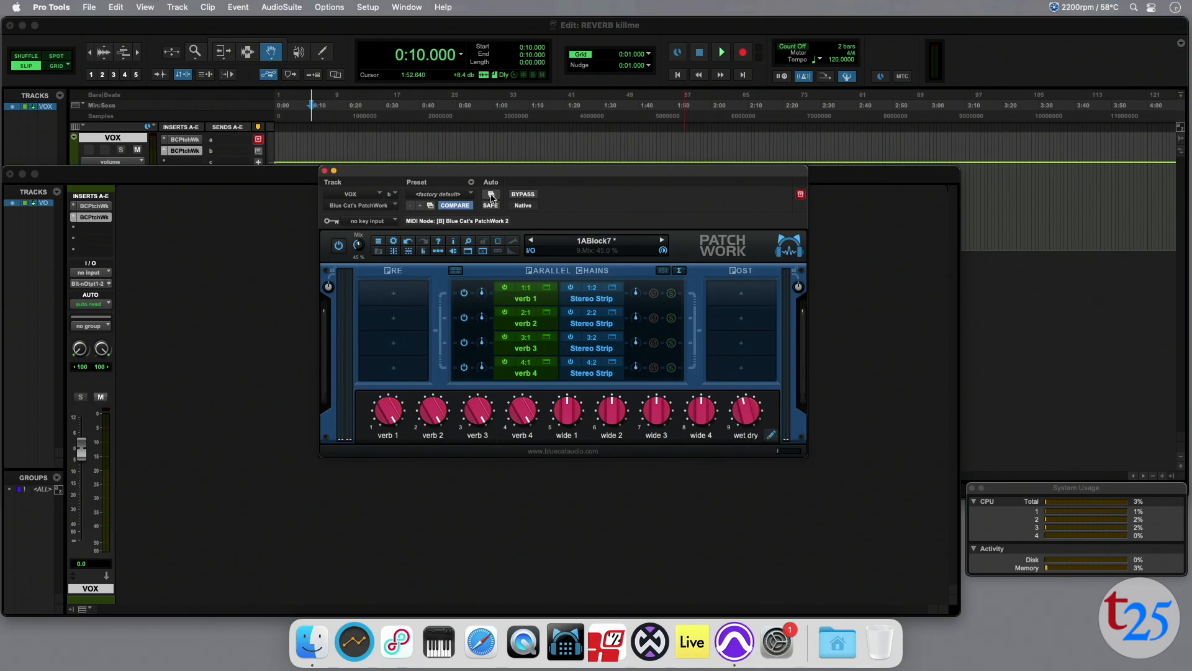
Add the wet dry control to the automated parameters of the VOX track's second PatchWork insert.
left_click(491, 194)
scroll(484, 293, "down", 15)
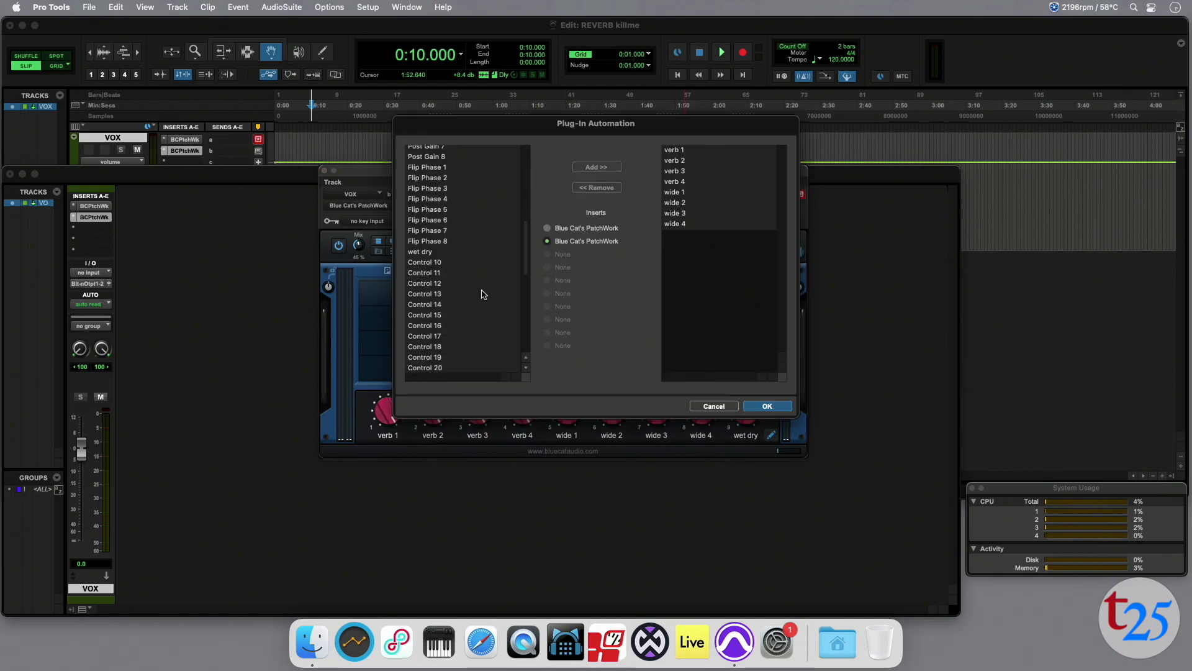
scroll(484, 294, "up", 5)
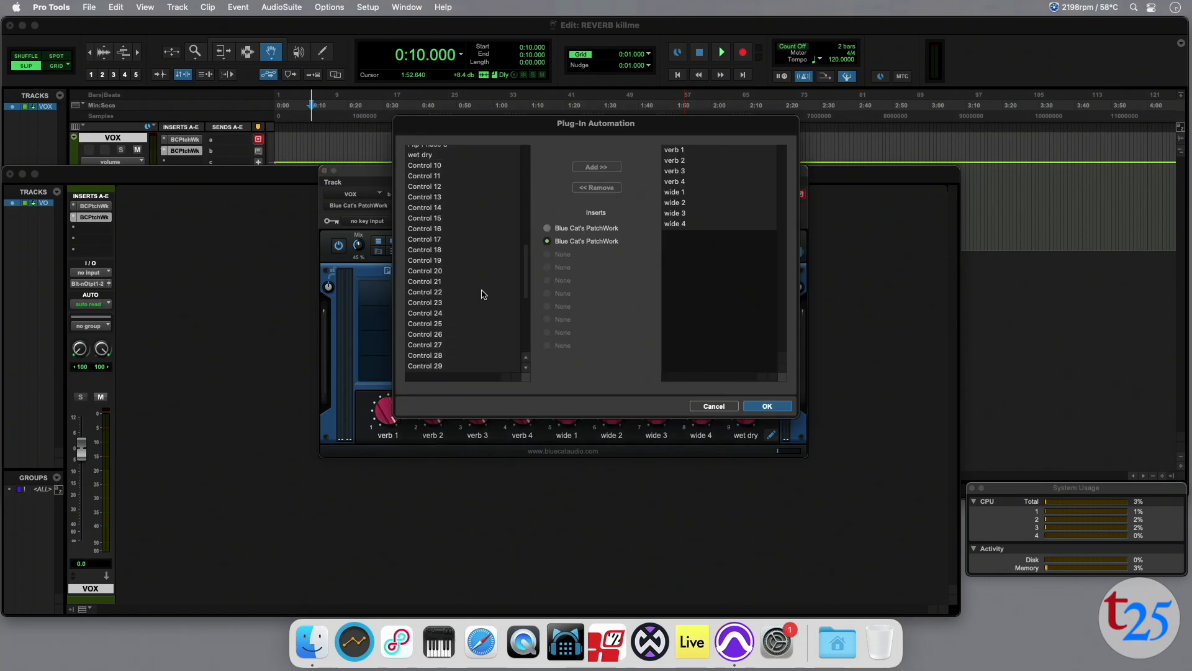
left_click(428, 187)
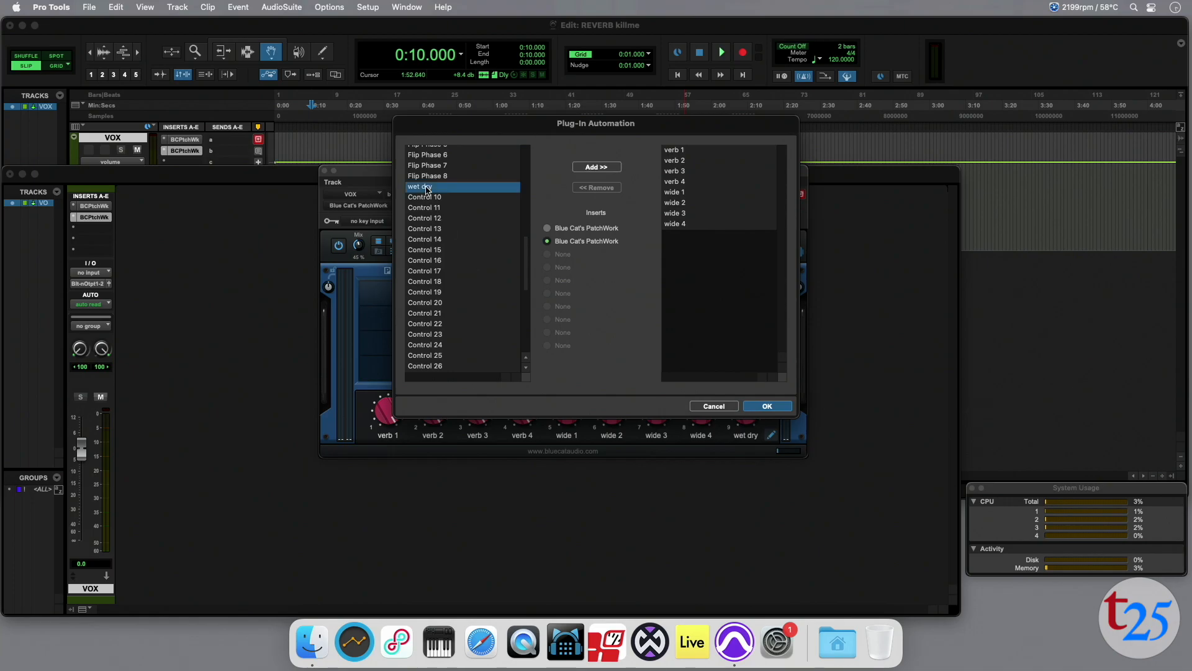
left_click(596, 167)
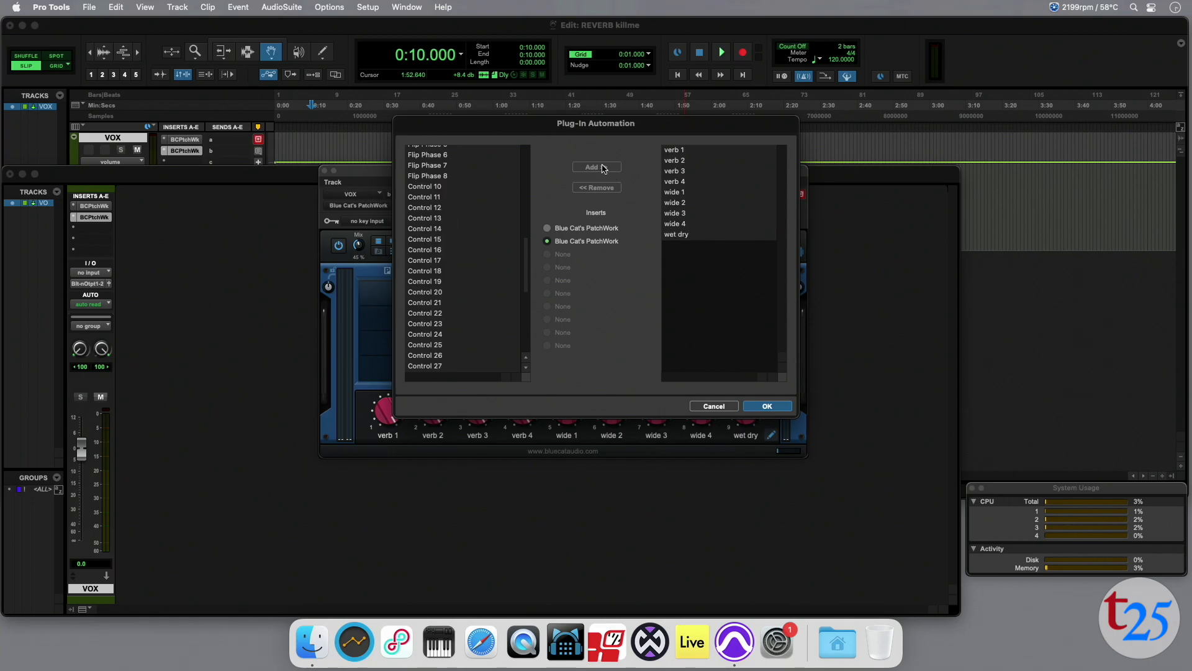